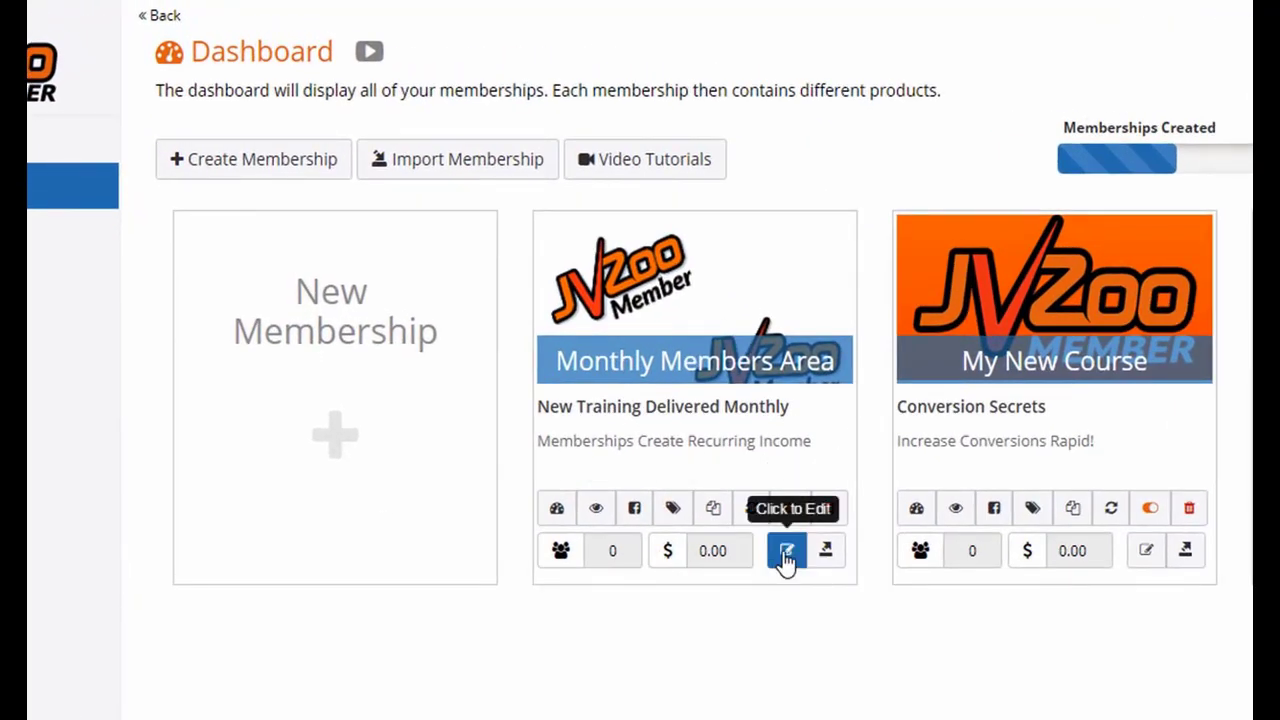
- Edit the Monthly Members Area membership and start the course wizard with the option to build the course yourself
left_click(786, 553)
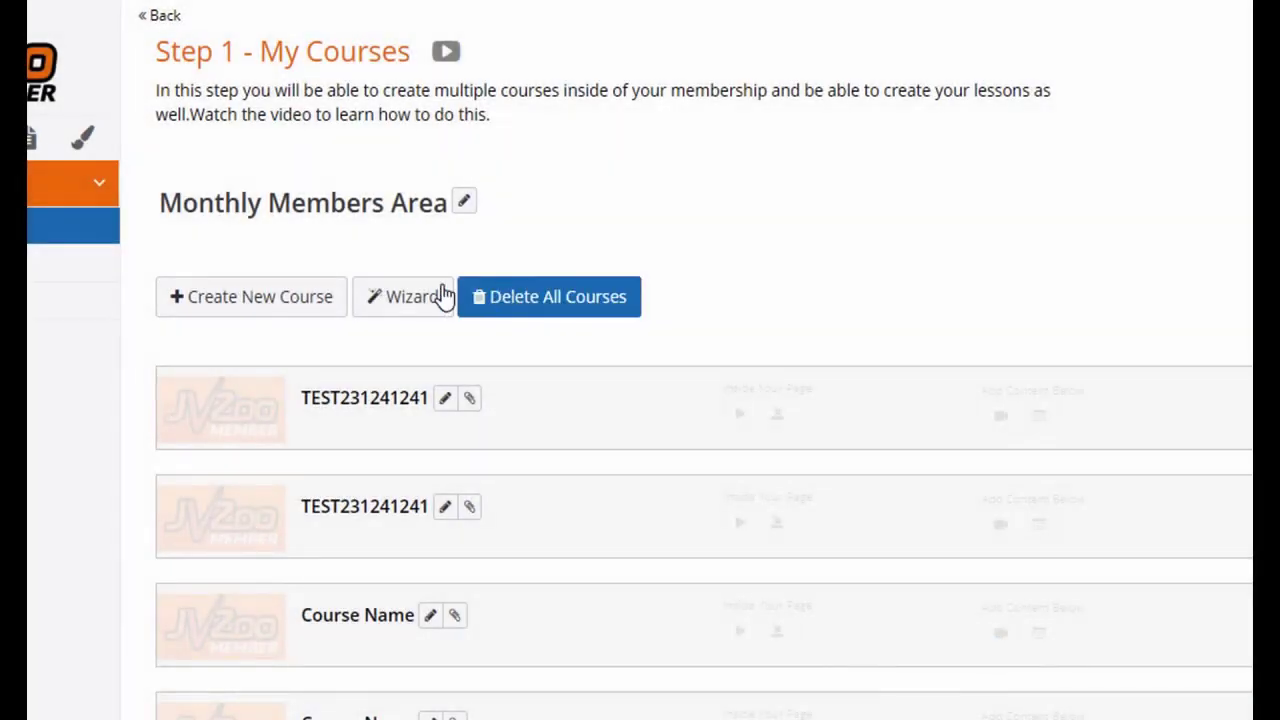
left_click(410, 305)
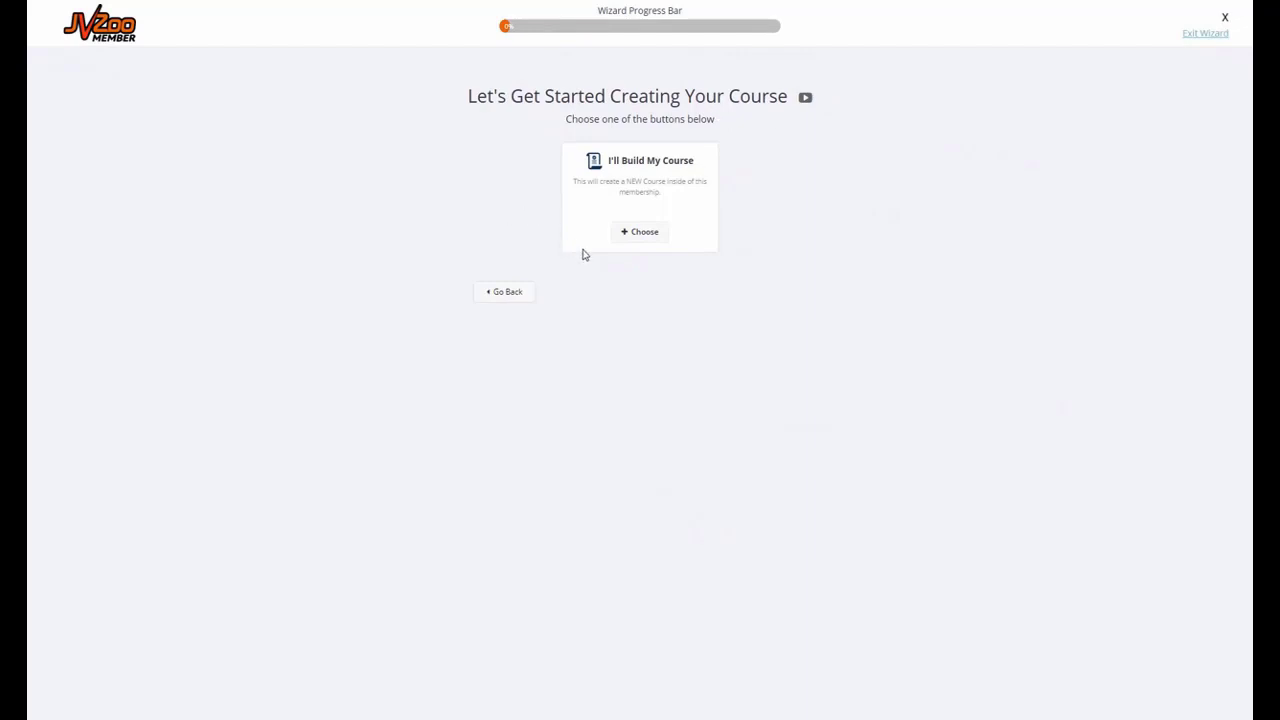
left_click(645, 236)
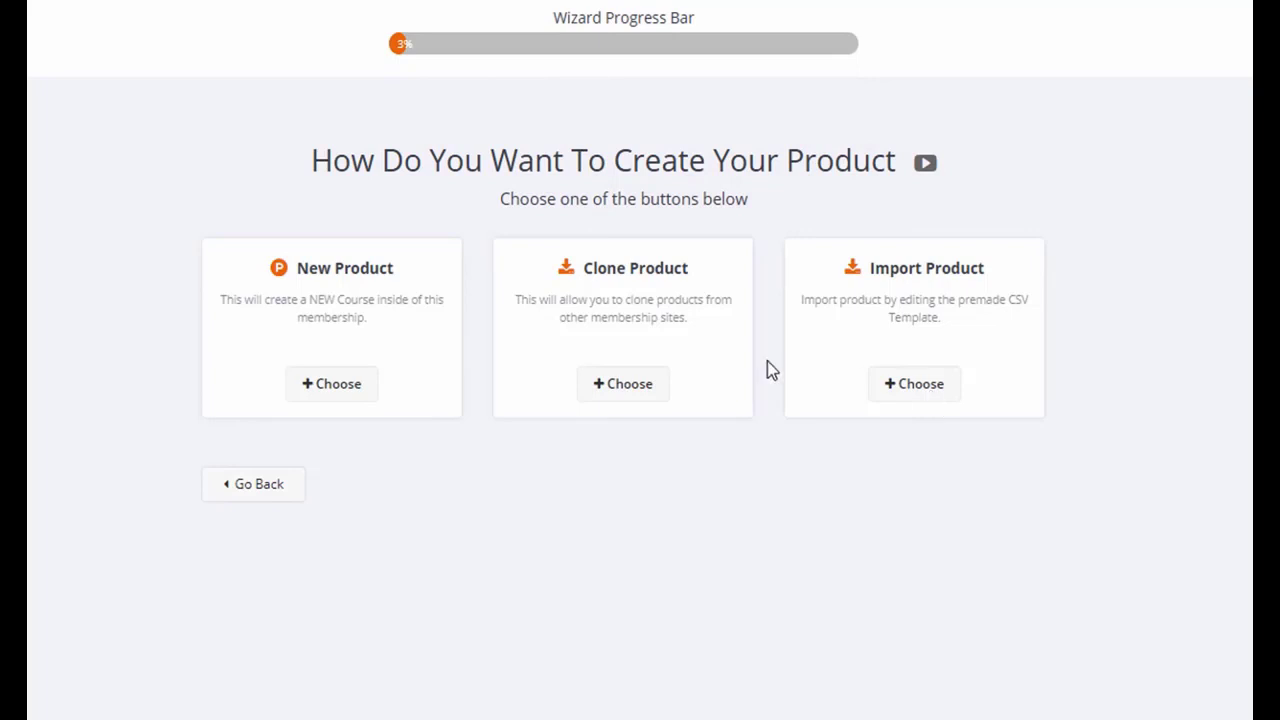
- Create a new paid product with JVZoo as the payment option, keeping the default product title, description and image
left_click(335, 390)
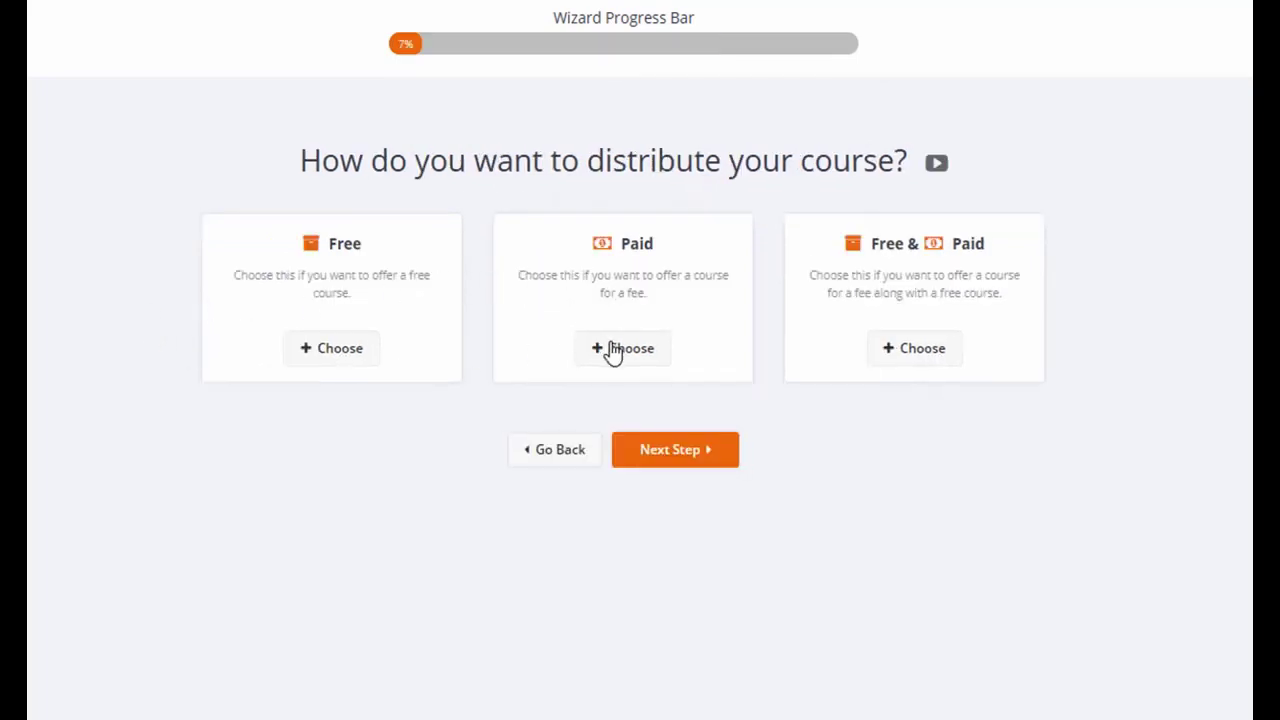
left_click(632, 352)
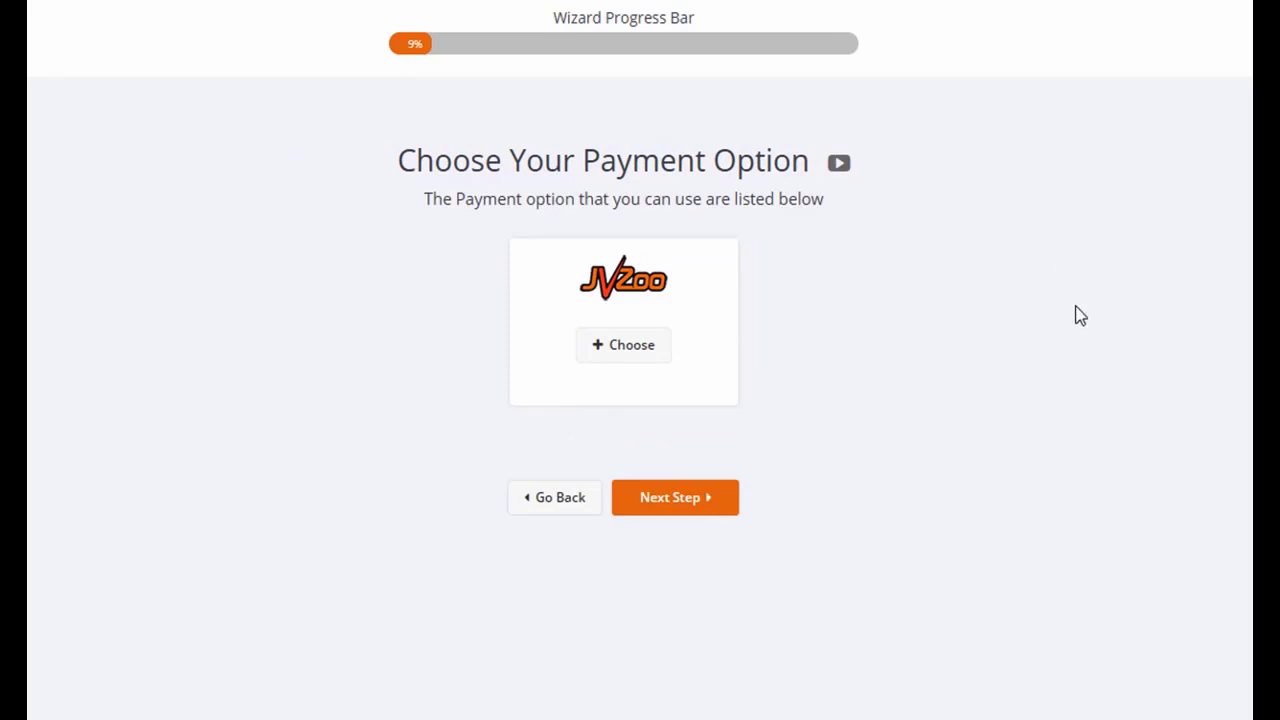
left_click(636, 347)
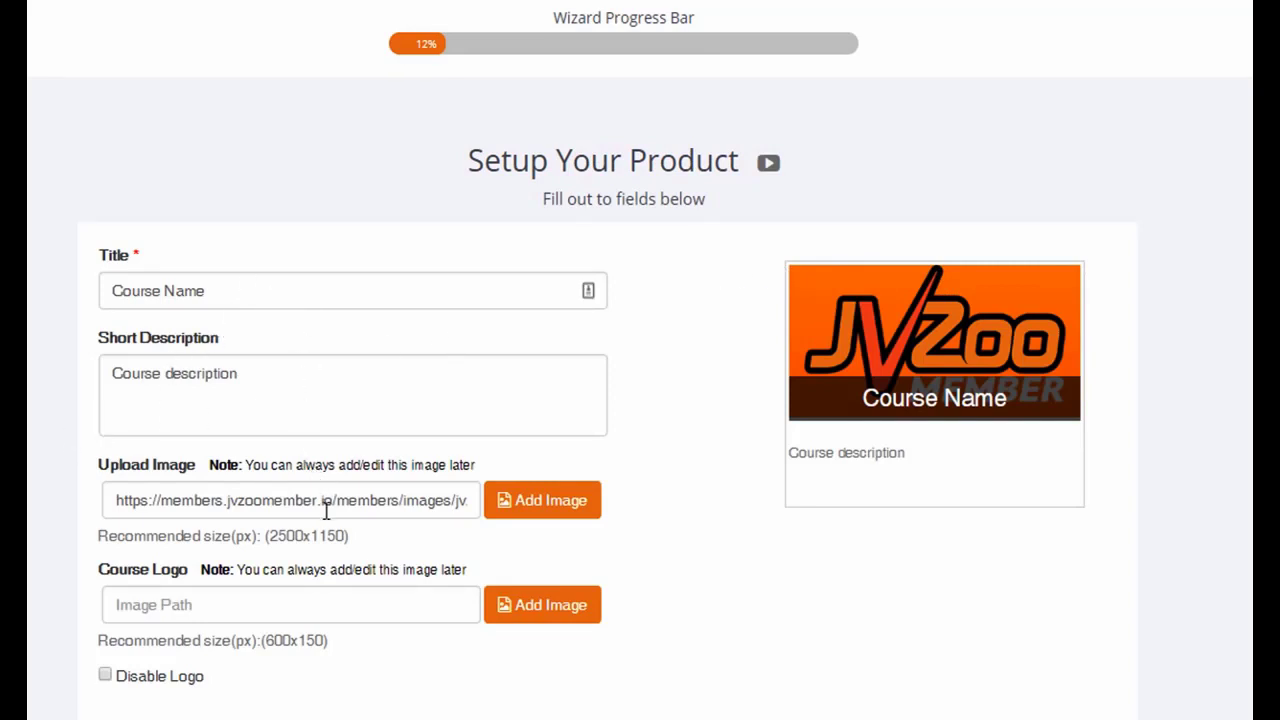
left_click(357, 594)
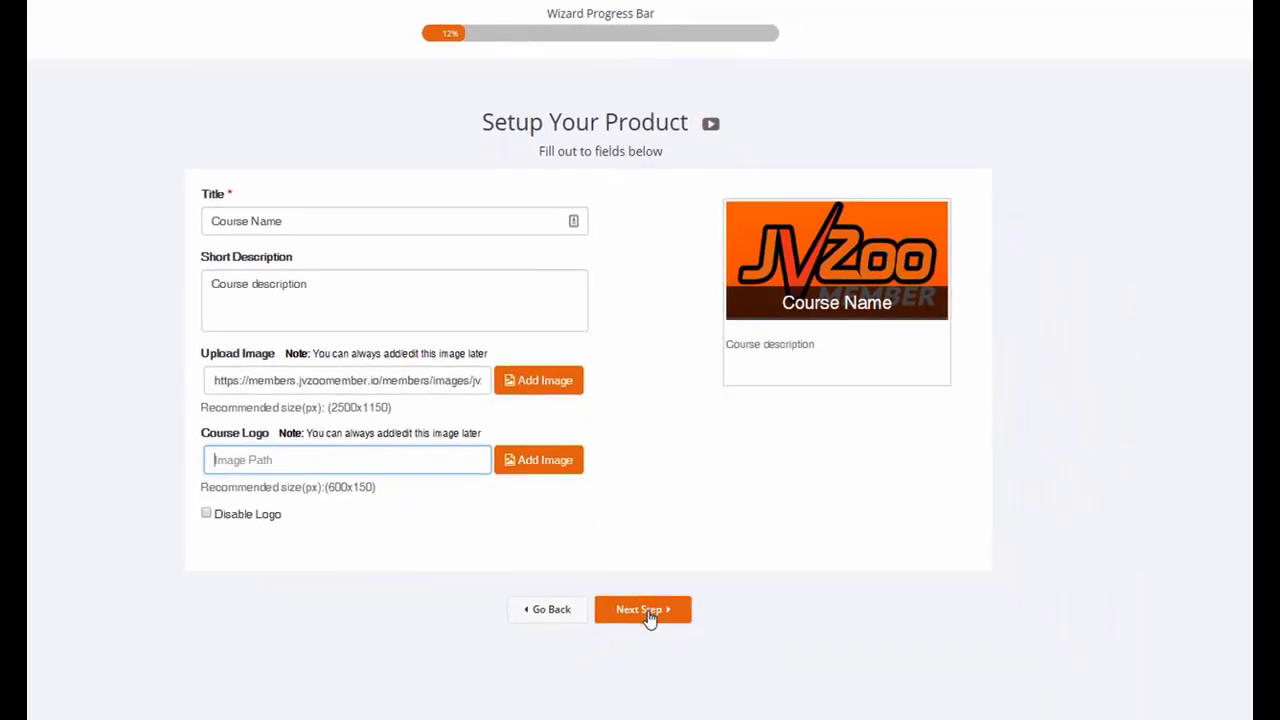
left_click(644, 612)
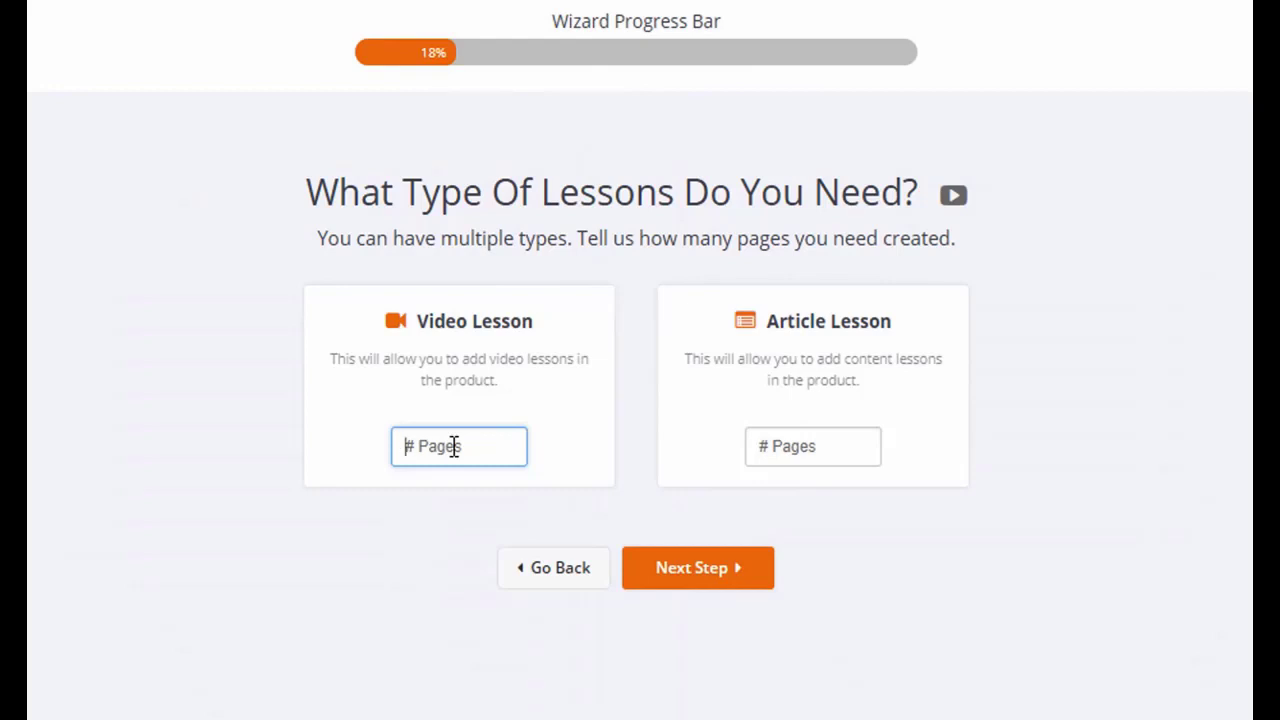
- Request 6 video lesson pages and 3 article lesson pages for the course and continue
type("6")
left_click(817, 452)
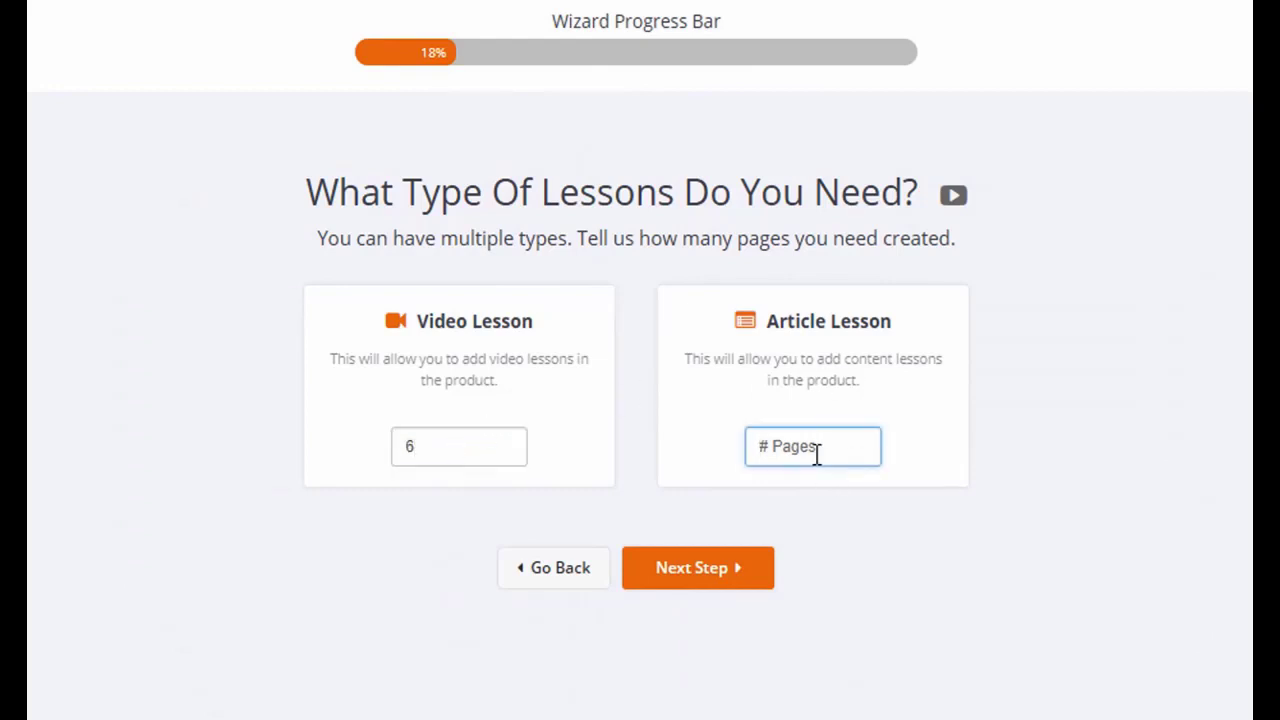
type("3")
left_click(718, 585)
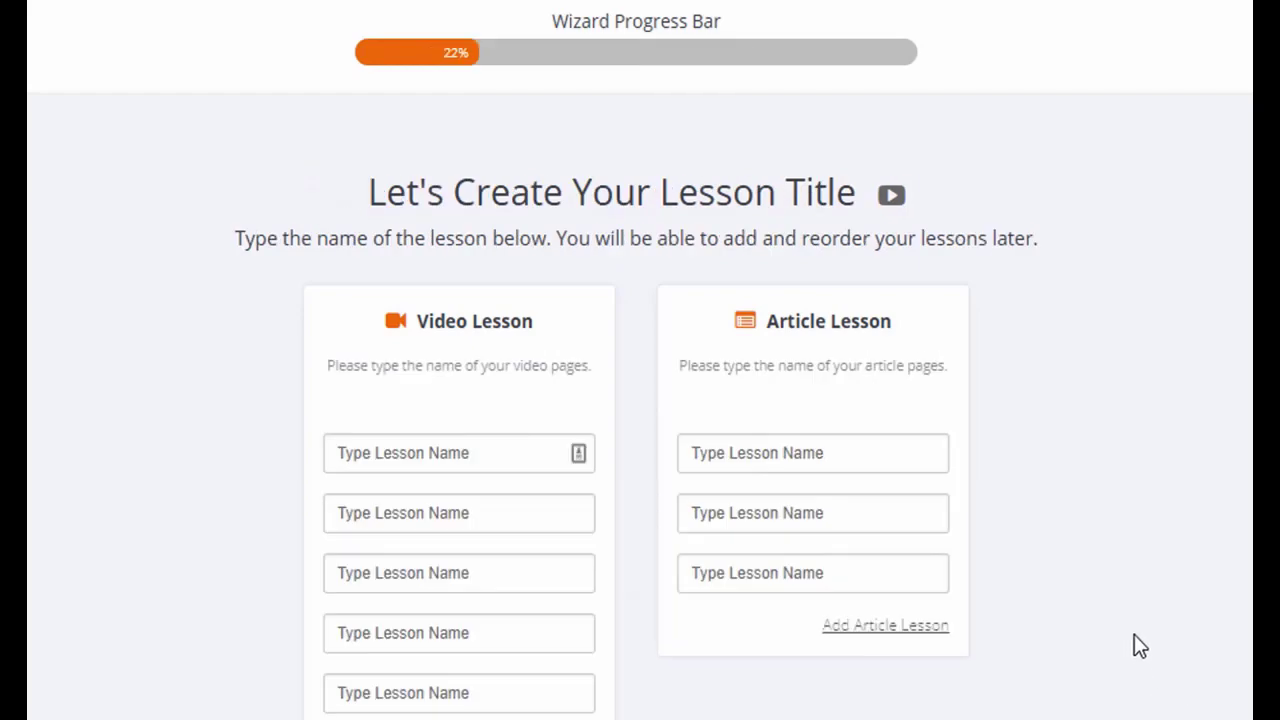
- Name the first two video lessons "Lesson 1" and "Lesson2"
left_click(464, 453)
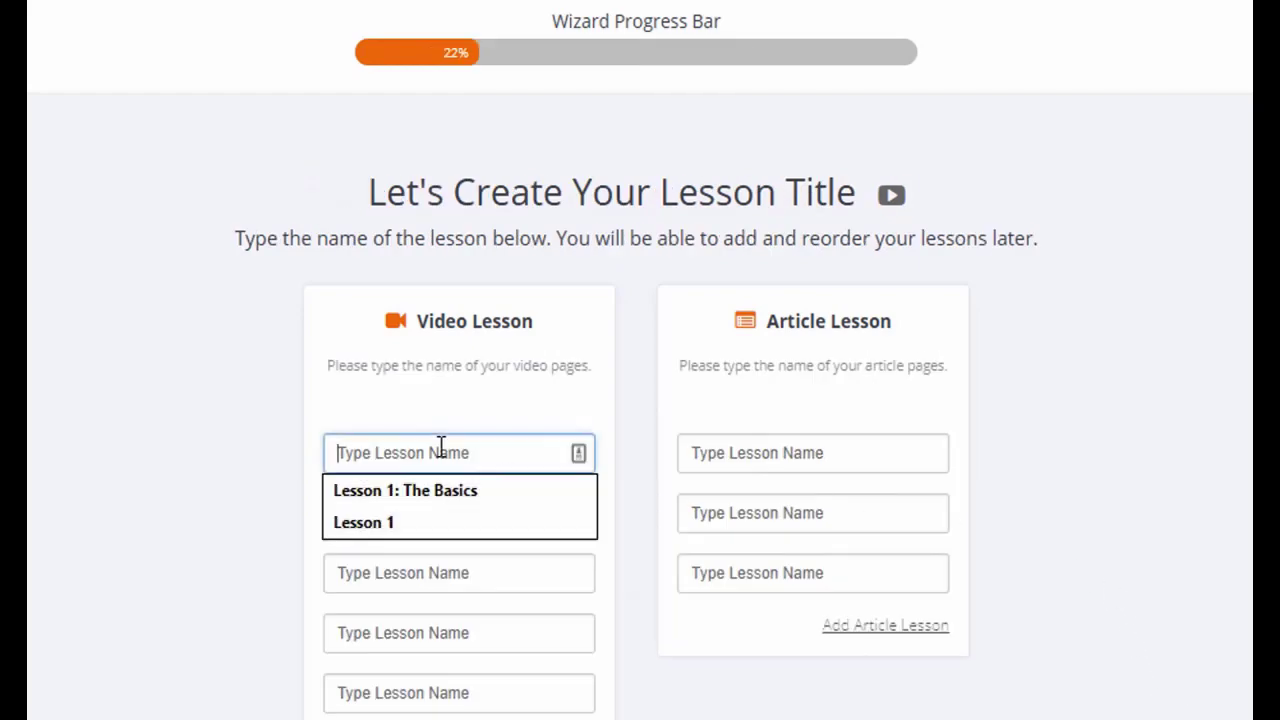
left_click(395, 521)
left_click(397, 520)
left_click(394, 572)
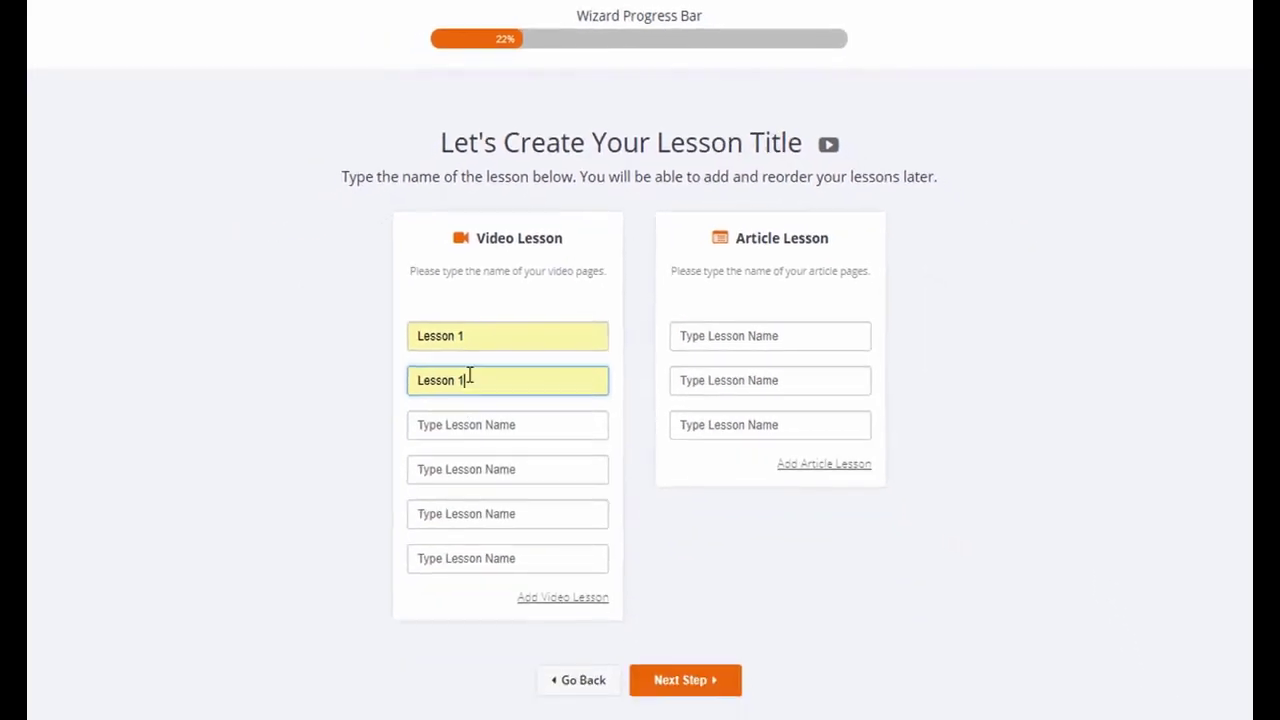
left_click(430, 457)
left_click(500, 351)
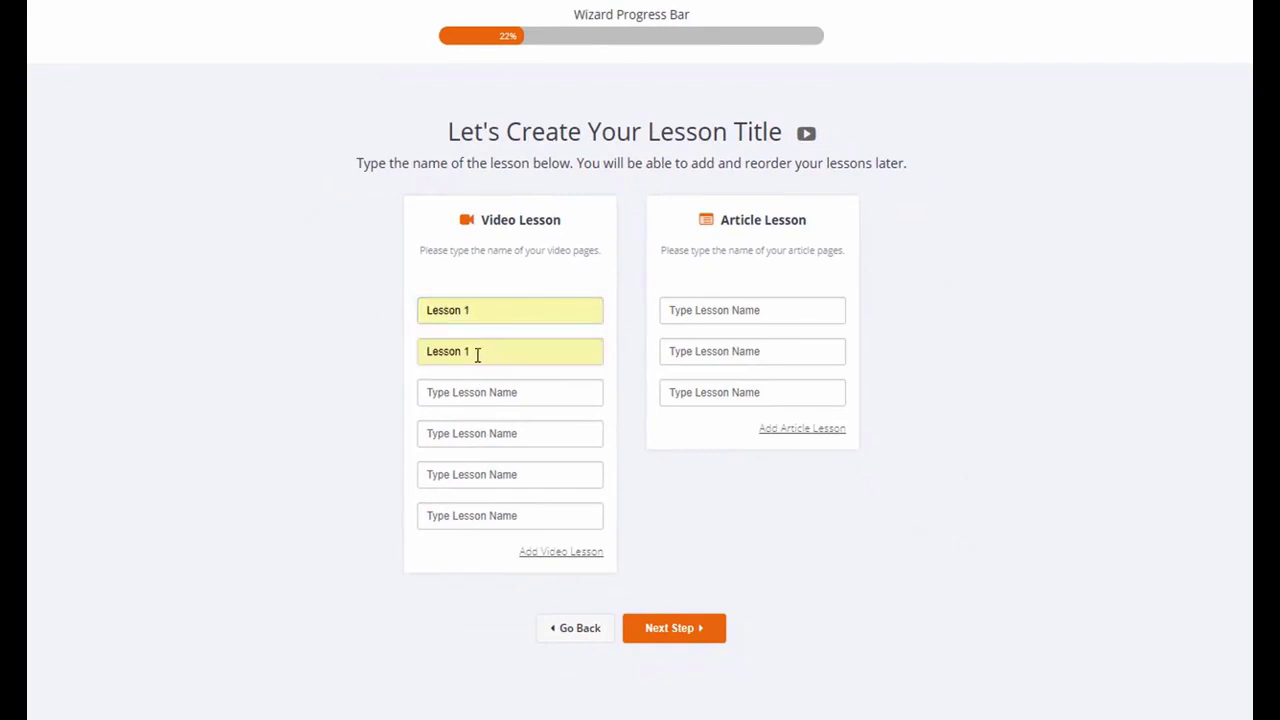
left_click(477, 355)
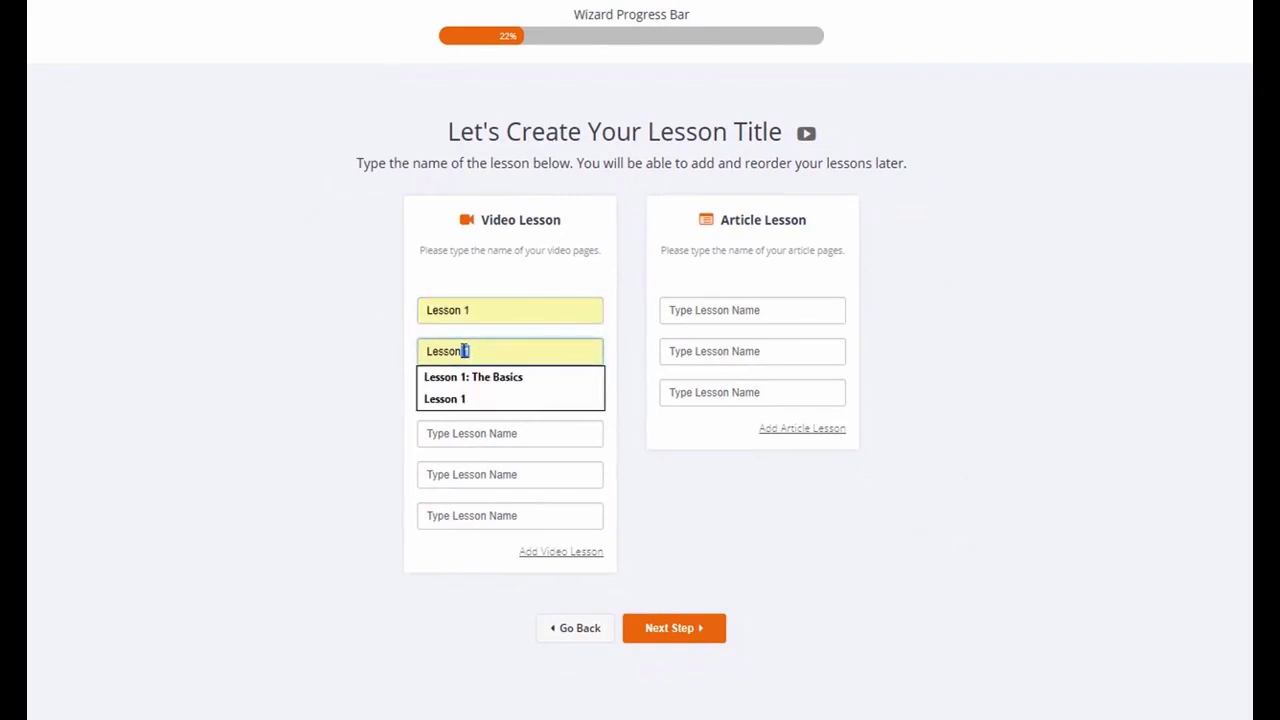
type("2")
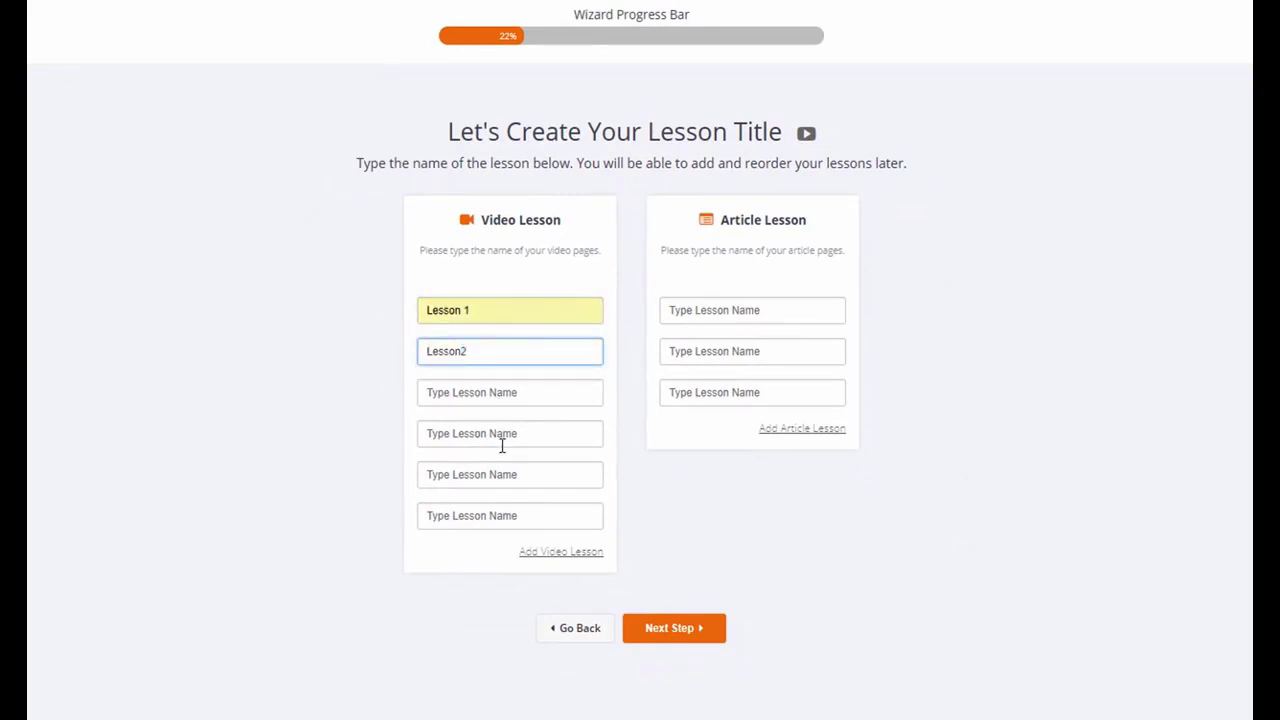
- Name the first two article lessons "Lesson 4:" and "Lesson 5:" and continue to the lesson descriptions
left_click(703, 310)
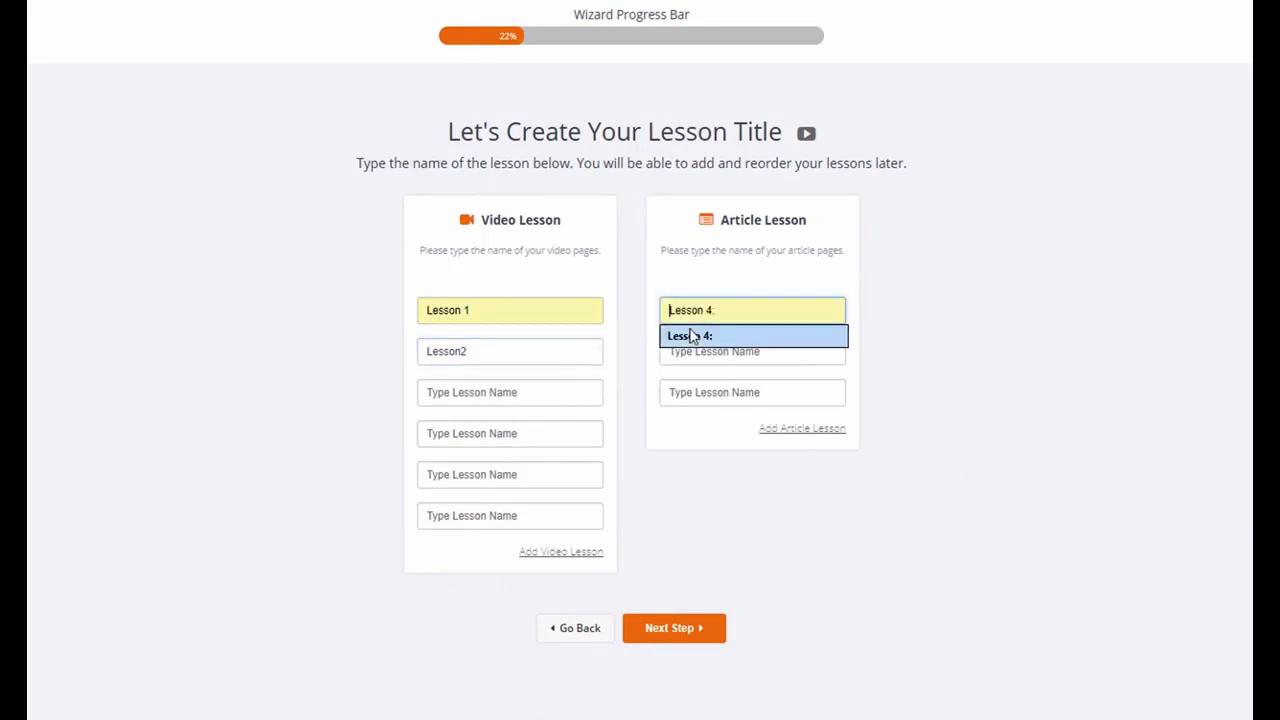
left_click(690, 338)
left_click(737, 351)
type("Lesso")
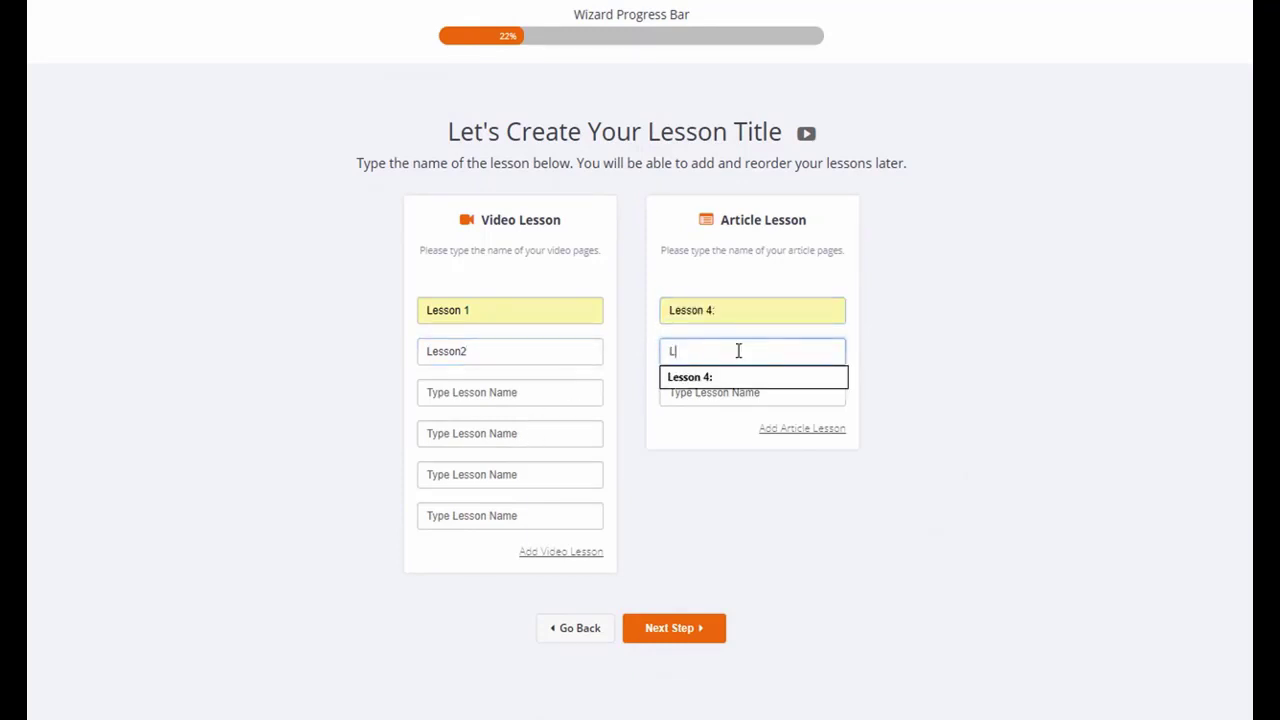
type("n 5:")
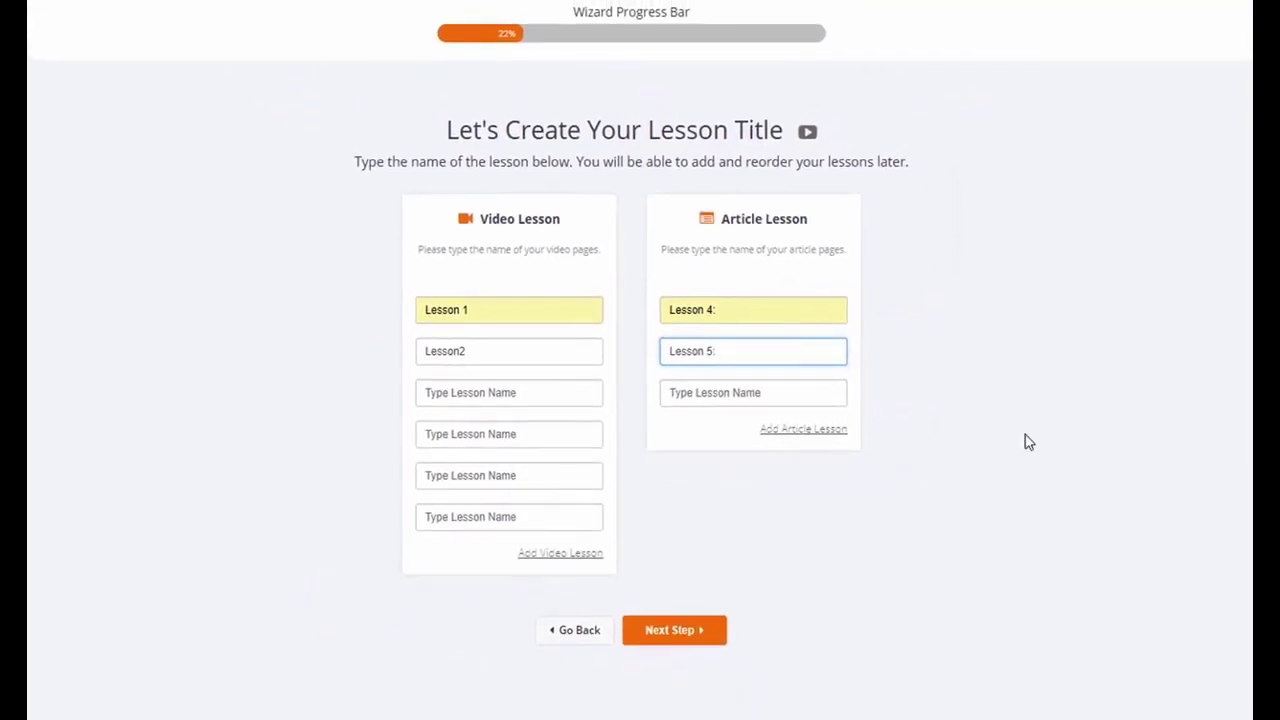
left_click(689, 638)
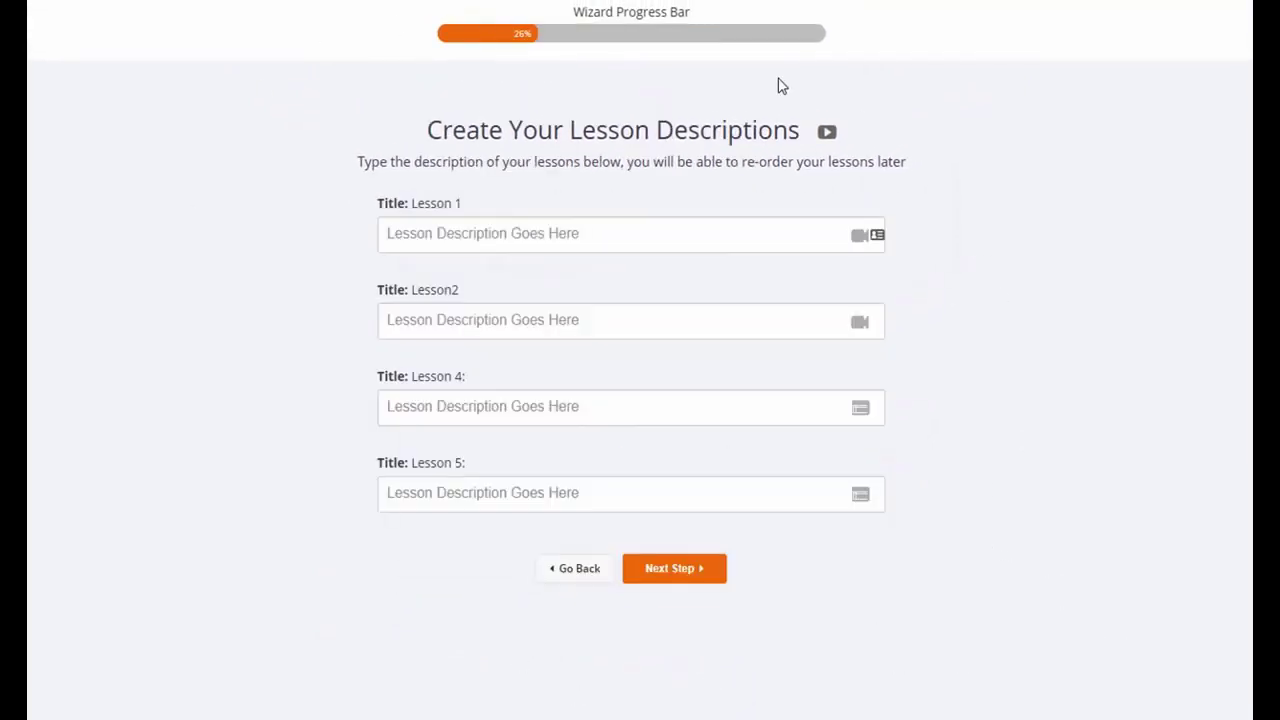
- Describe Lesson 1 as "In this lesson we are going to run through the basics" and continue to the videos
left_click(505, 233)
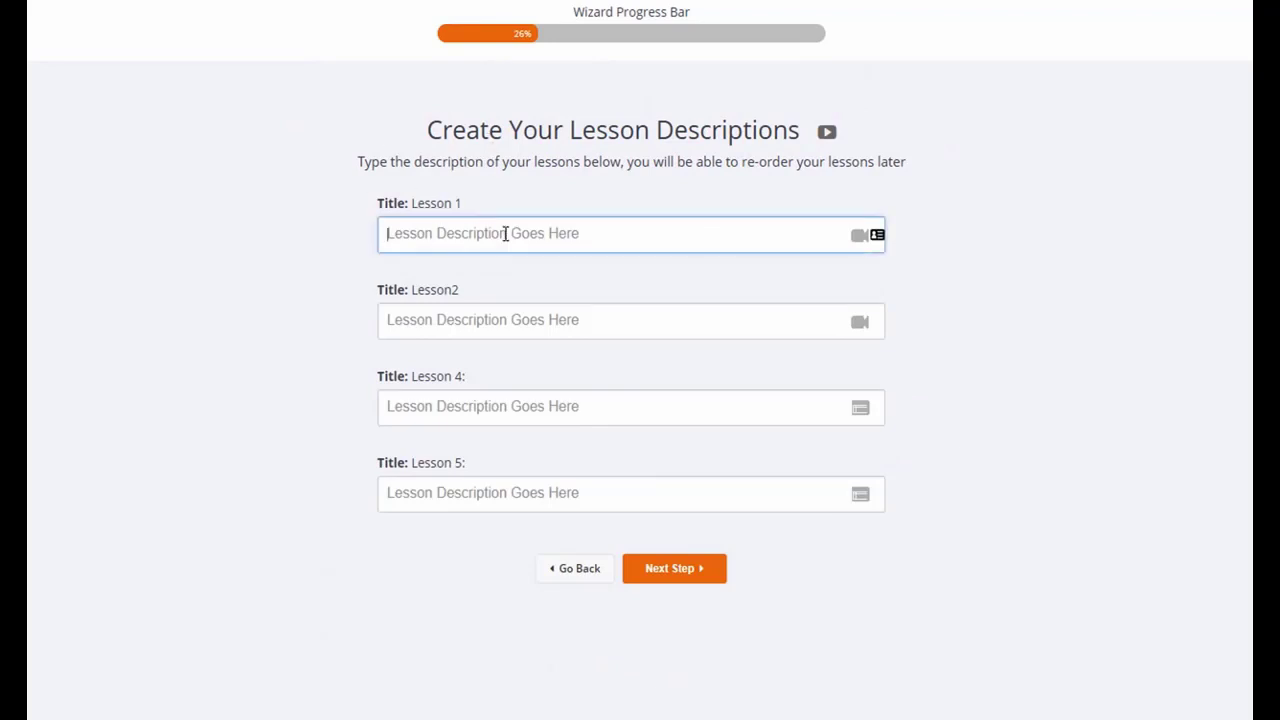
type("In this lesson we are going to")
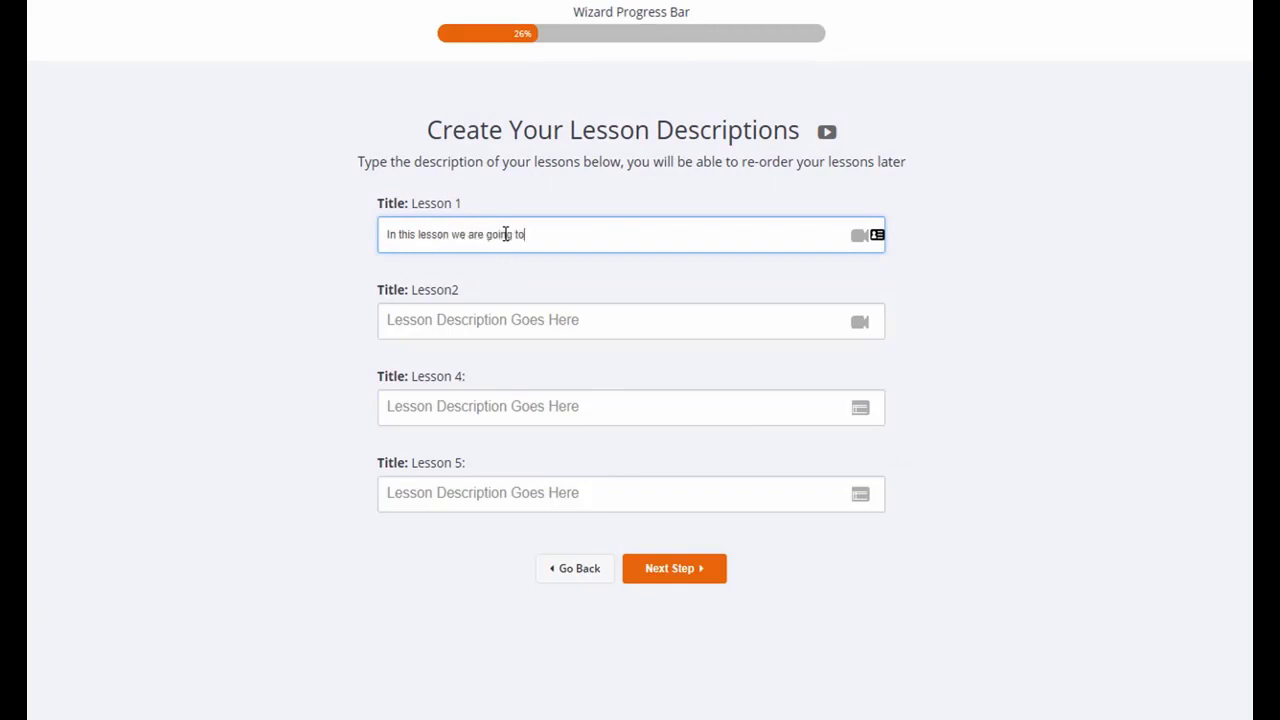
type(" run through the basics")
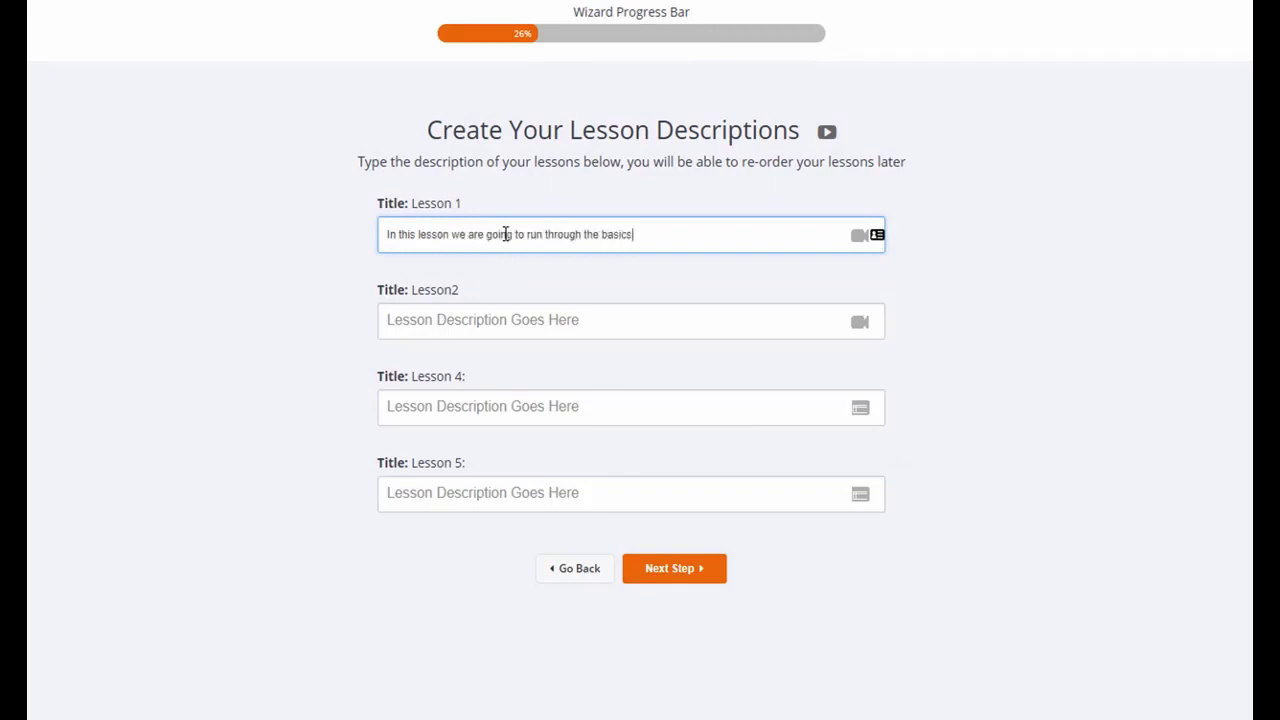
left_click(676, 576)
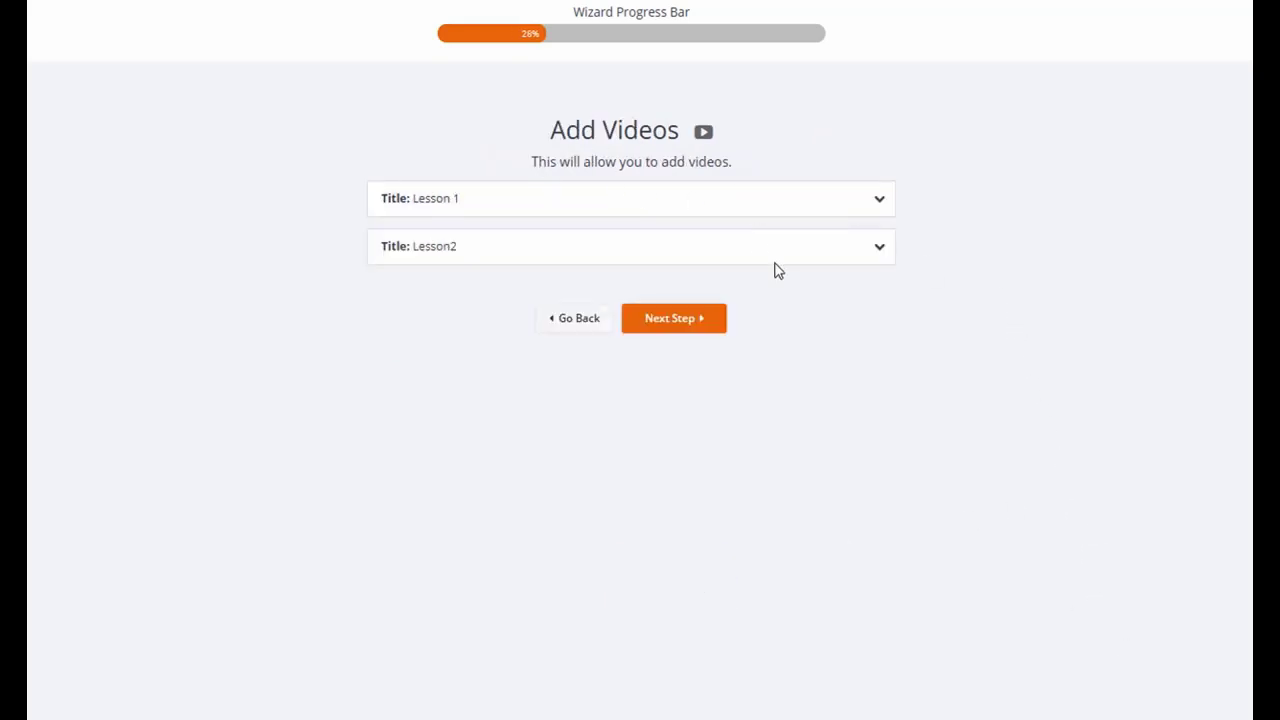
- Review the YouTube embed code and video URL options for Lesson 1, and proceed to package naming without adding a video
left_click(880, 202)
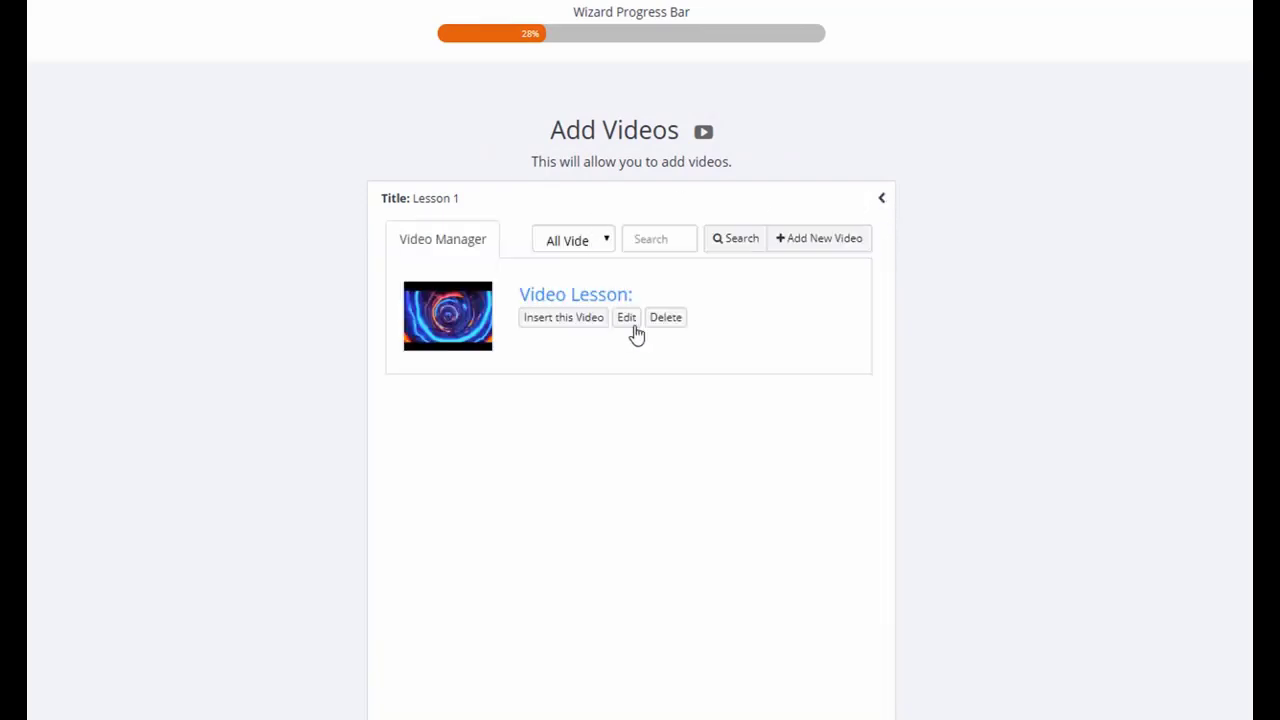
left_click(816, 244)
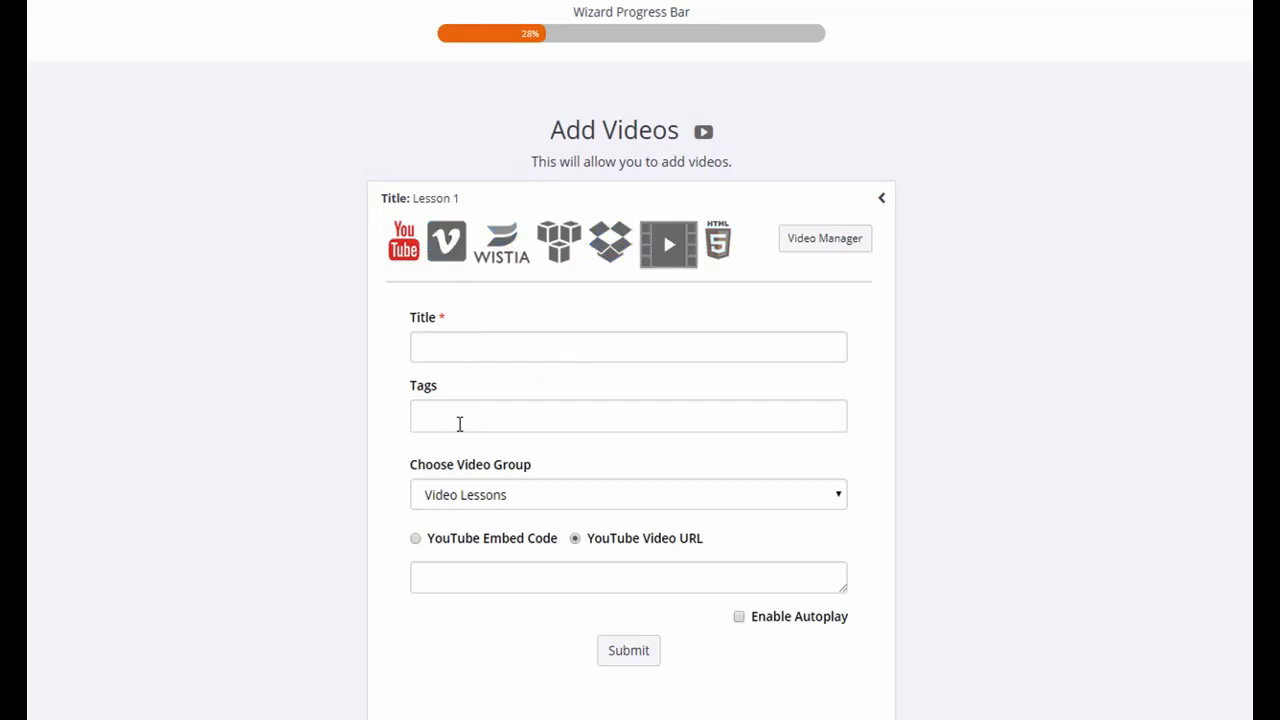
left_click(418, 541)
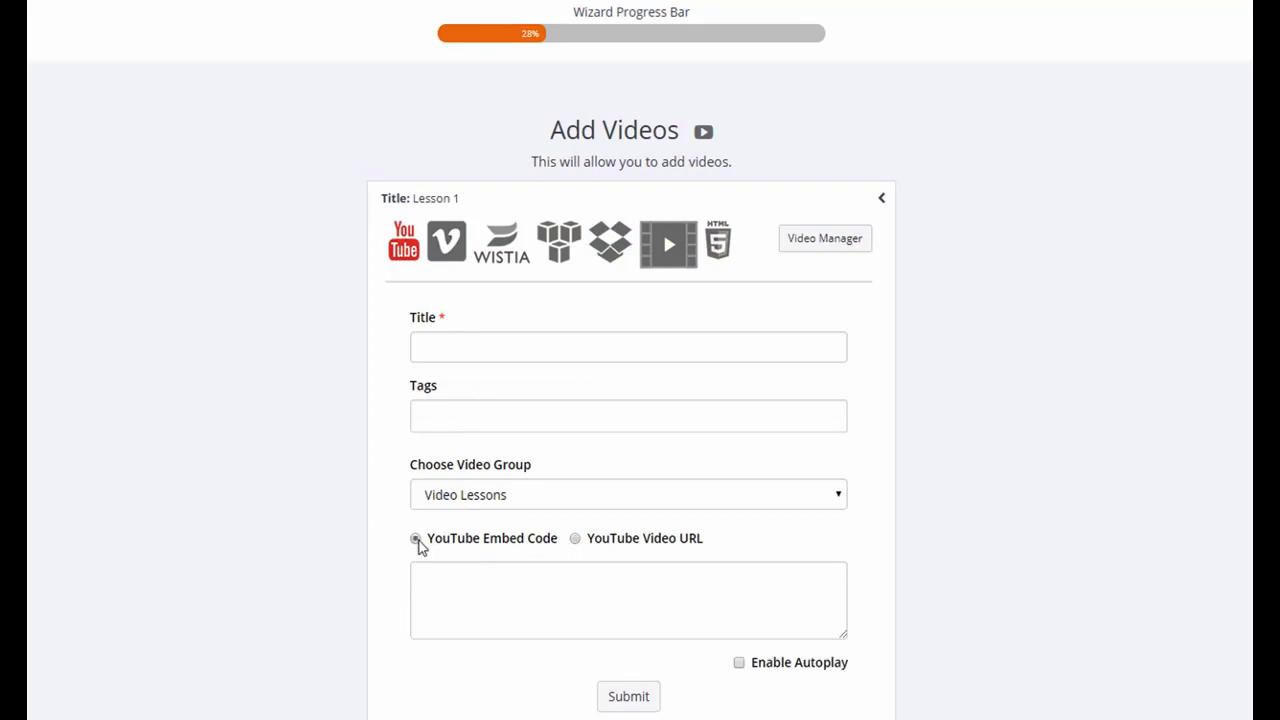
left_click(574, 540)
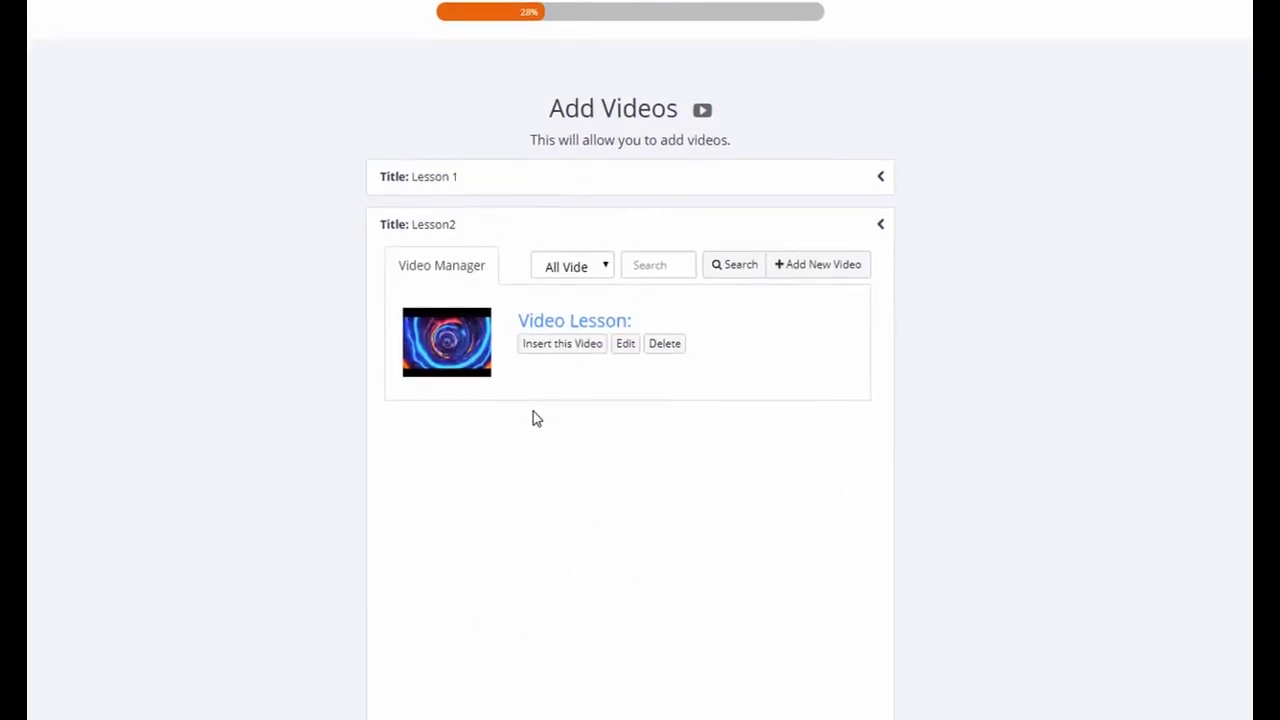
scroll(533, 418, "down", 3)
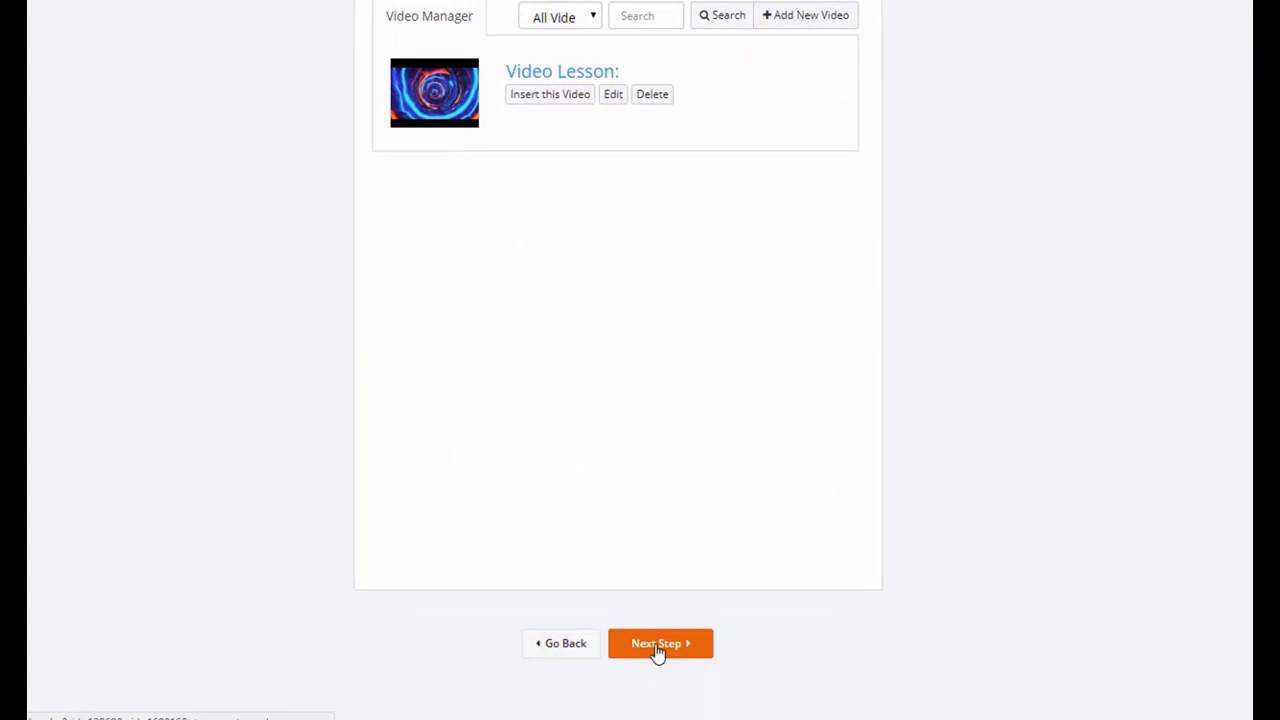
left_click(657, 645)
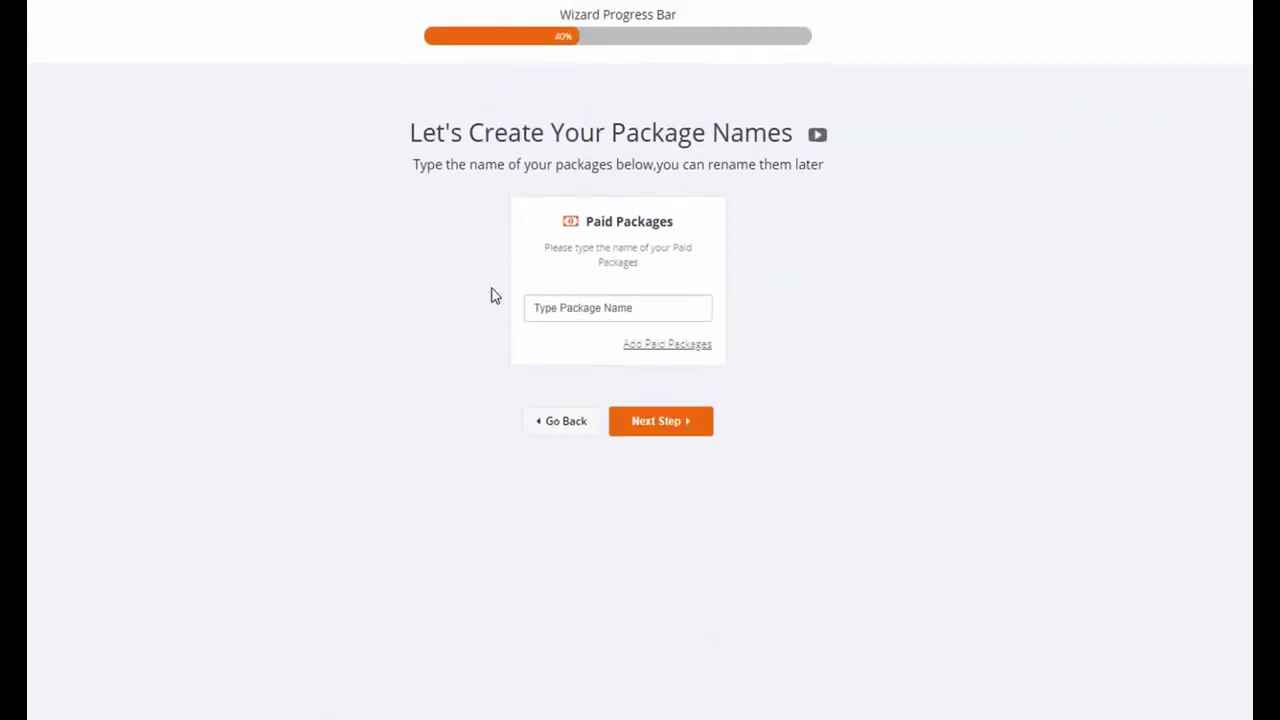
- Name the paid package "Gold Membership" and continue to its description
left_click(553, 307)
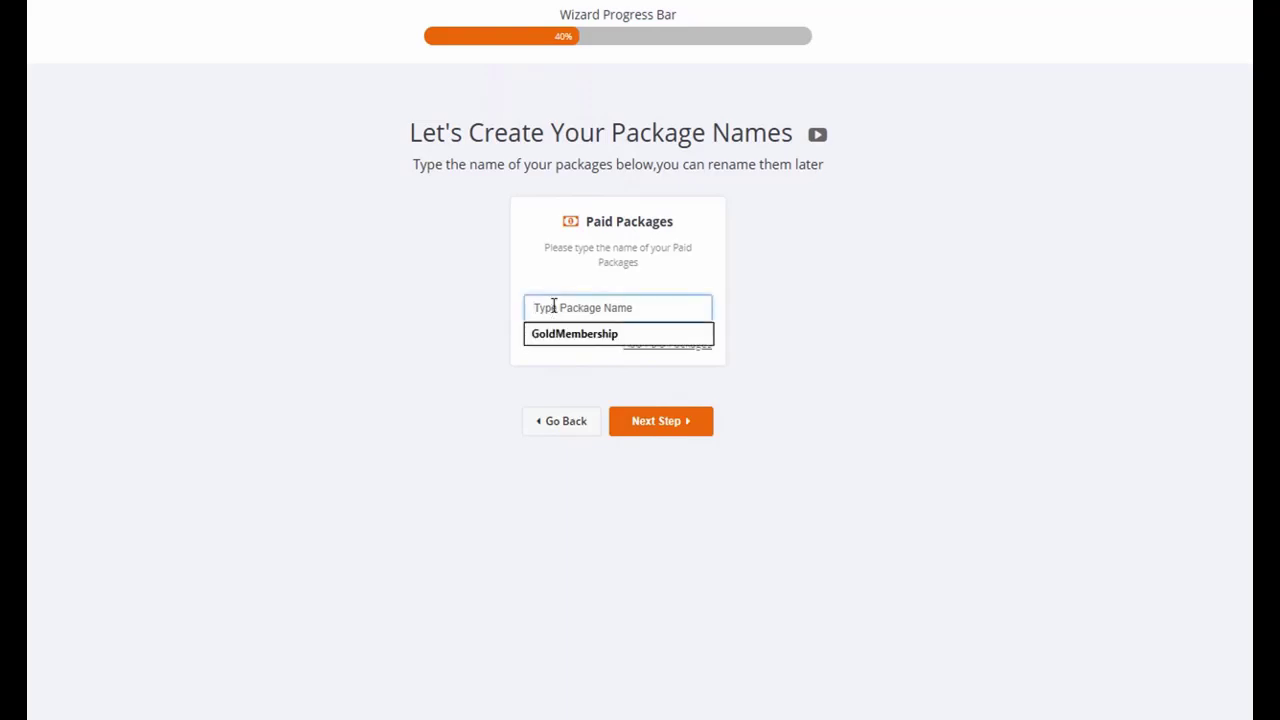
type("Gold Membershi")
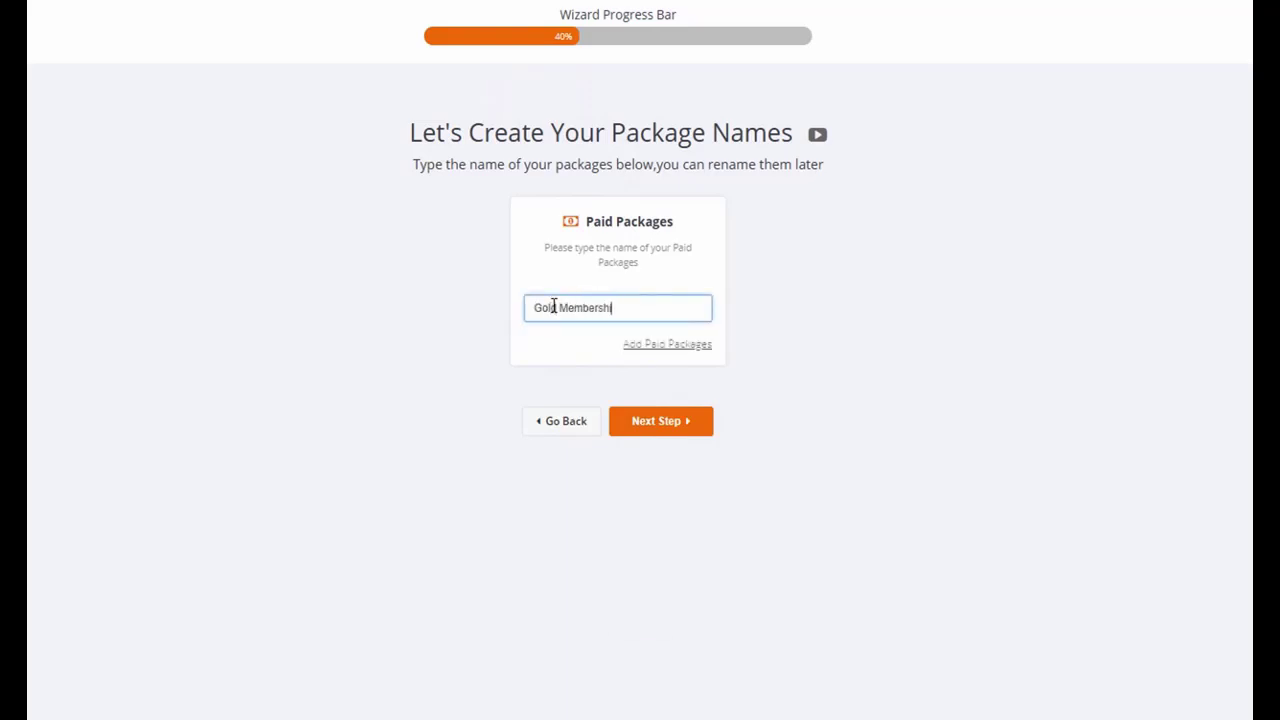
type("p")
left_click(675, 427)
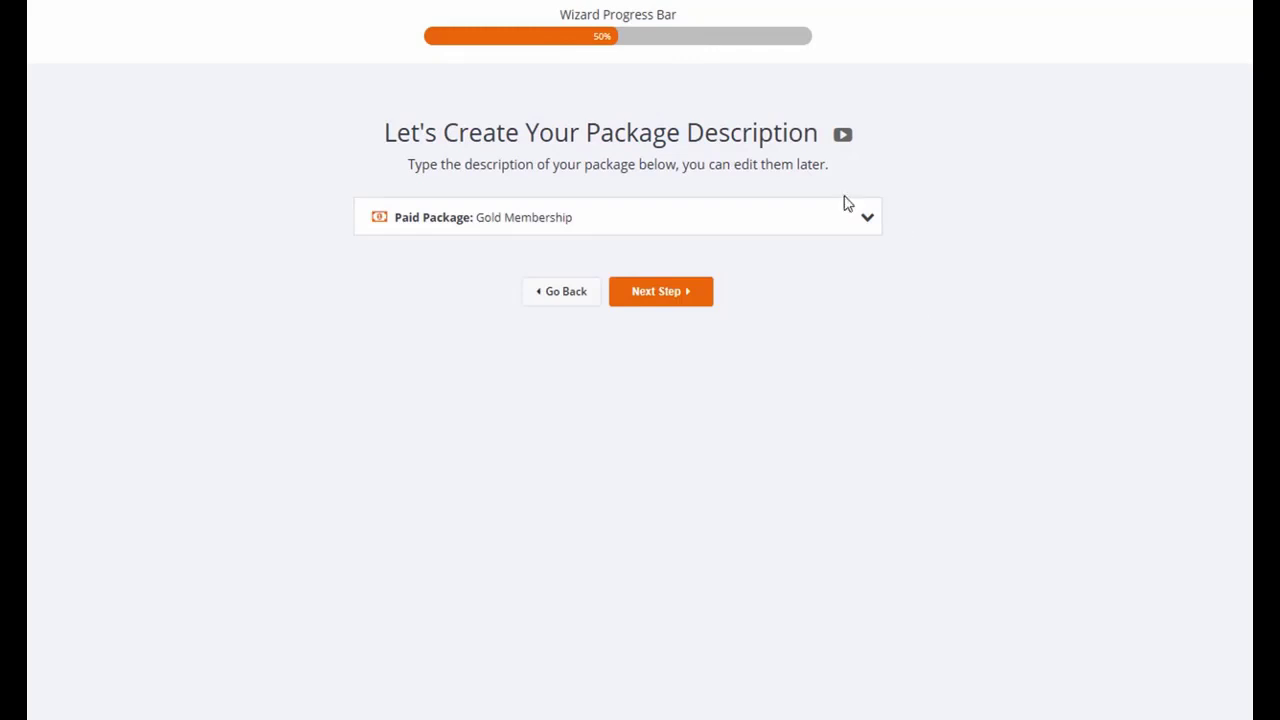
- Describe the Gold Membership package as "Inside this package you will get everything you need."
left_click(868, 218)
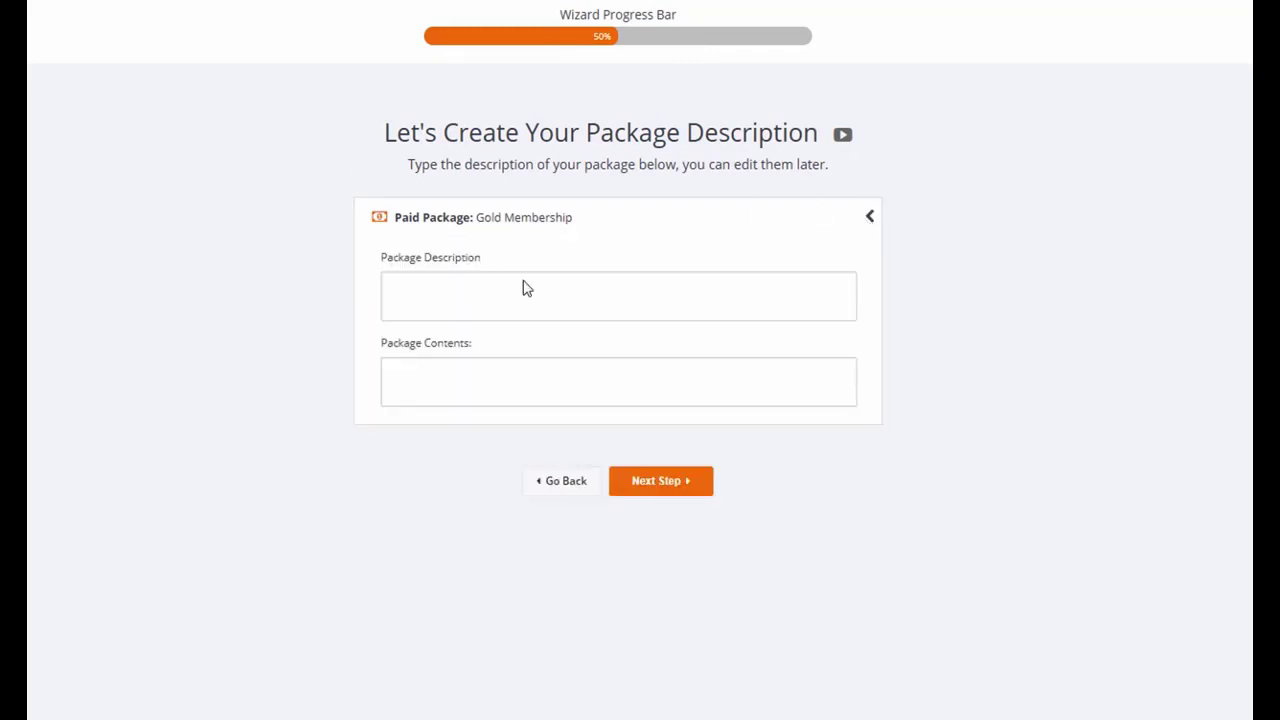
left_click(502, 301)
type("Inside this package ")
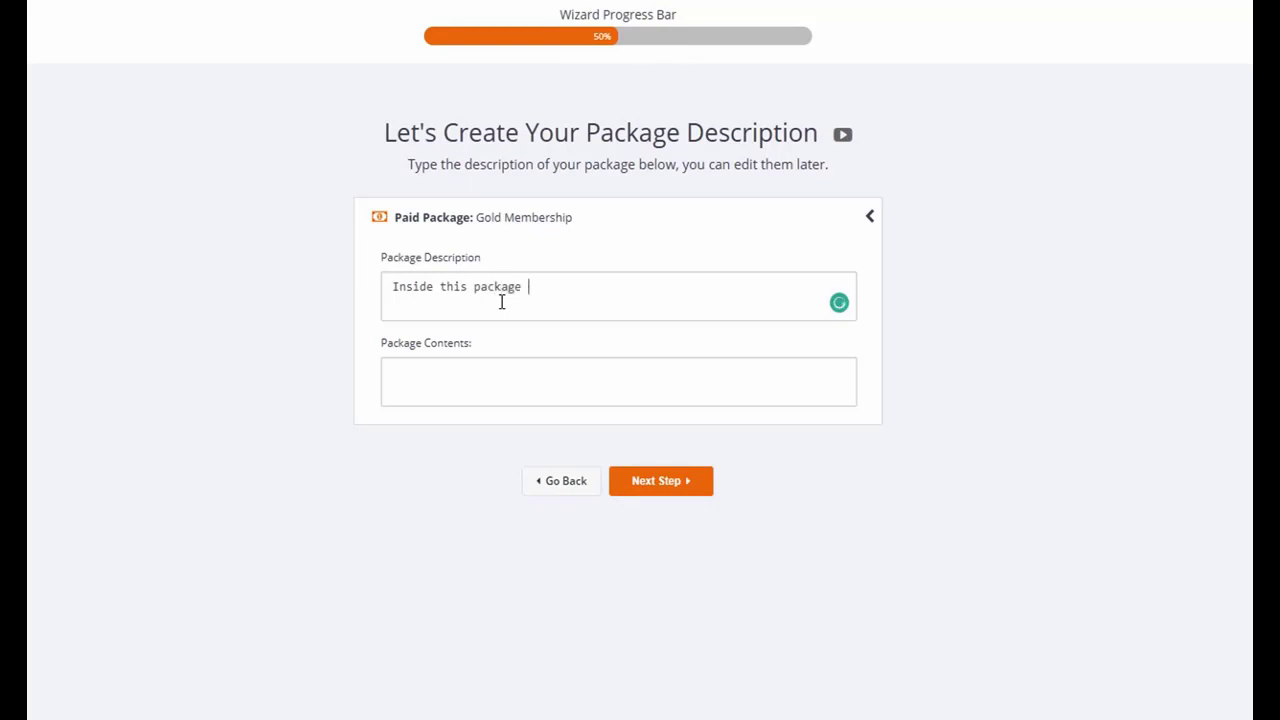
type("you will get everything")
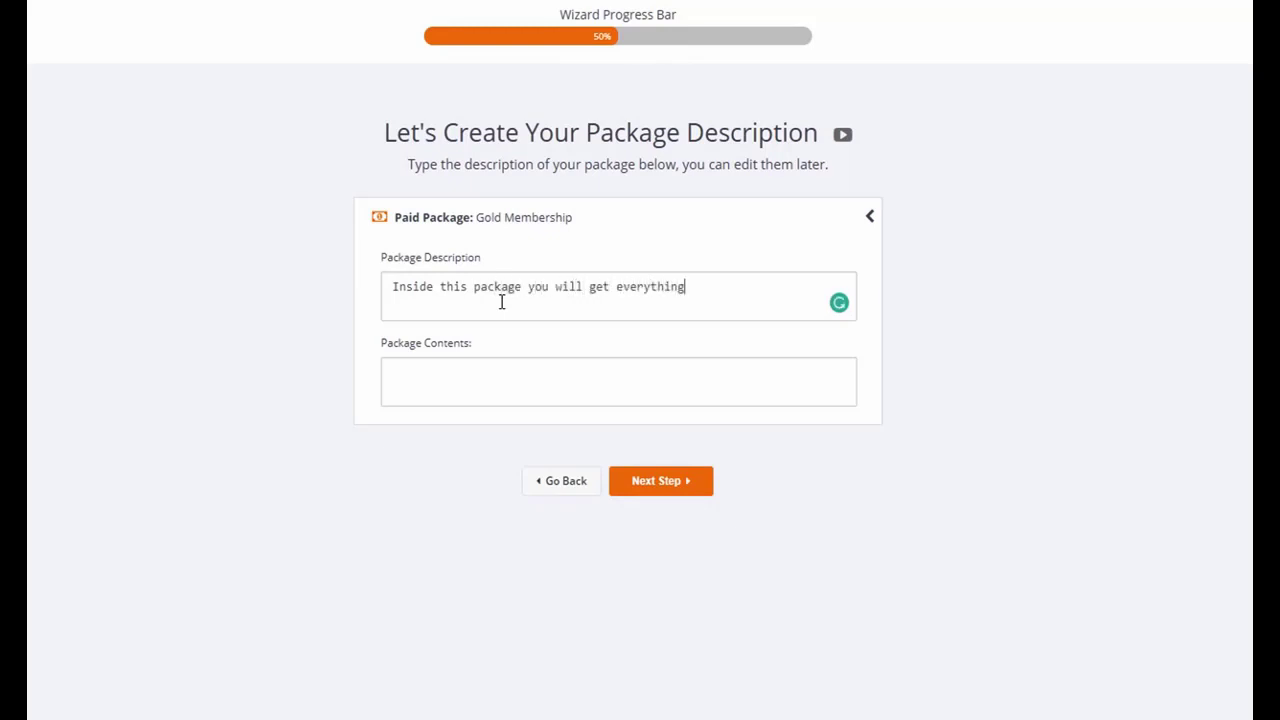
type(" you need.")
- Enter the package contents as "Full access to the software, access to the private FB group and more."
left_click(471, 362)
type("Full ")
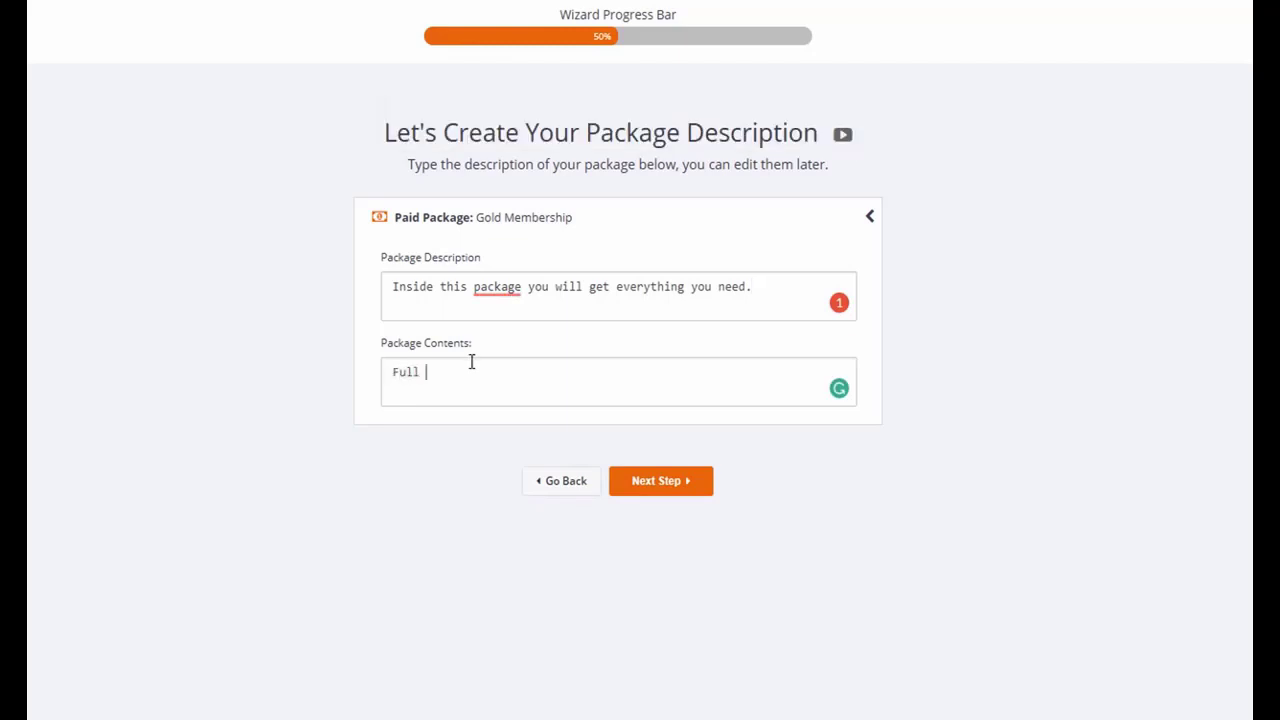
type("access to the software, ac")
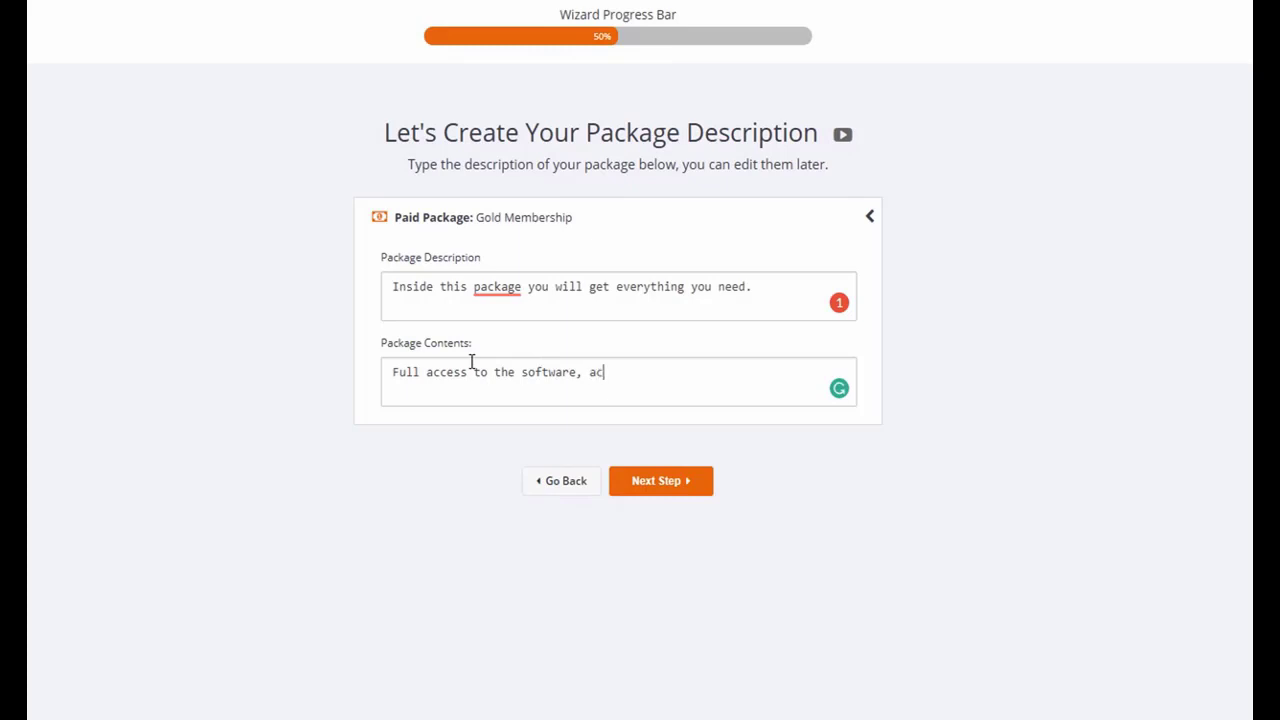
type("cess to the privat")
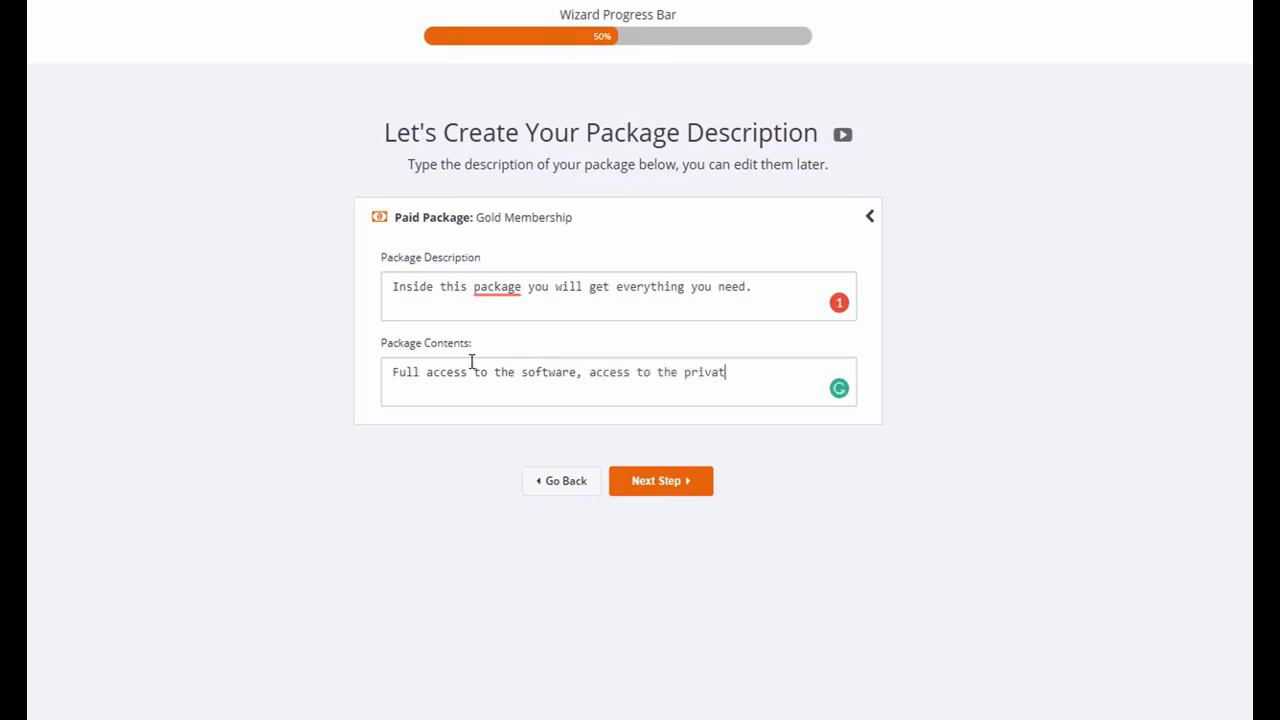
type("e FB group and more.")
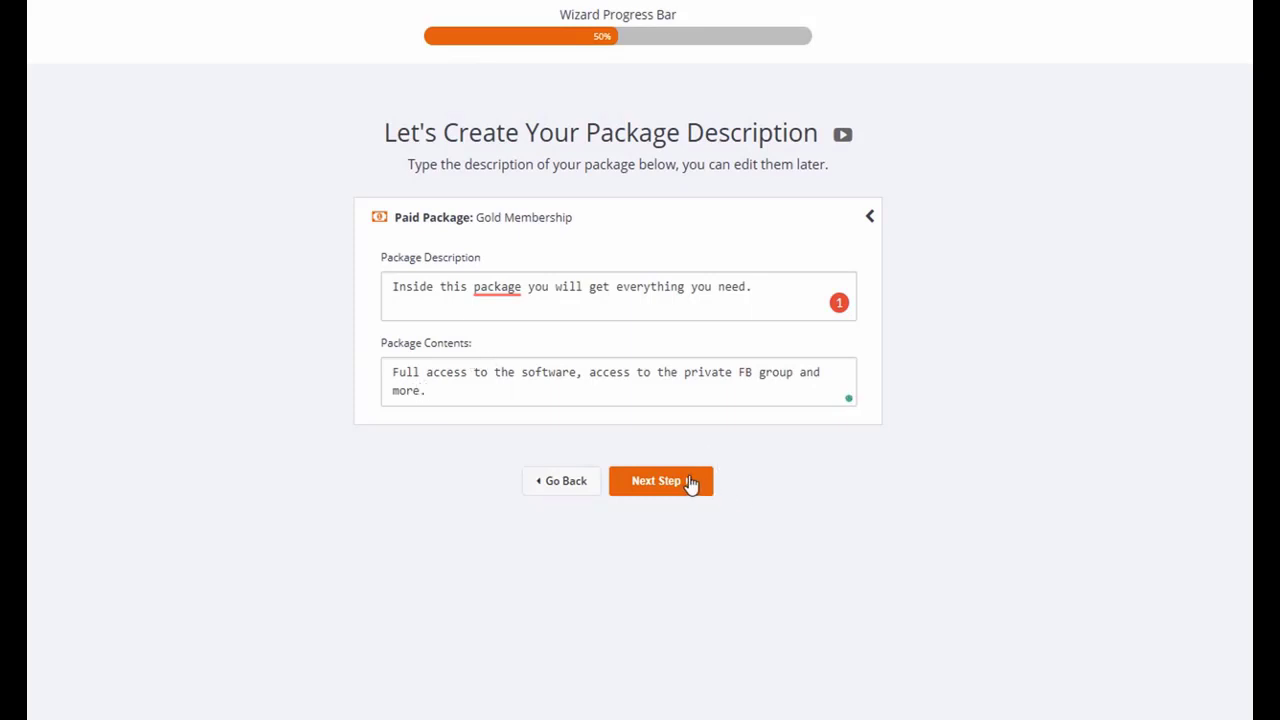
- Continue to the access emails and review the Gold Membership welcome email template
left_click(690, 485)
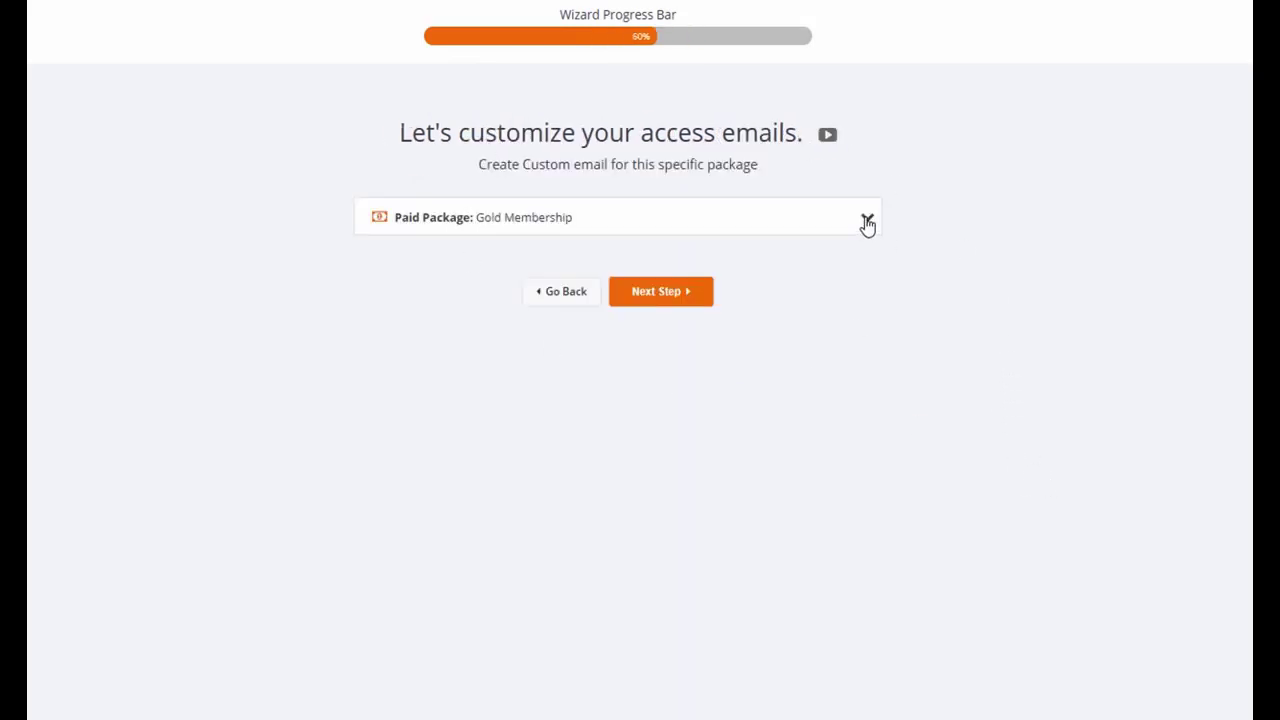
left_click(867, 221)
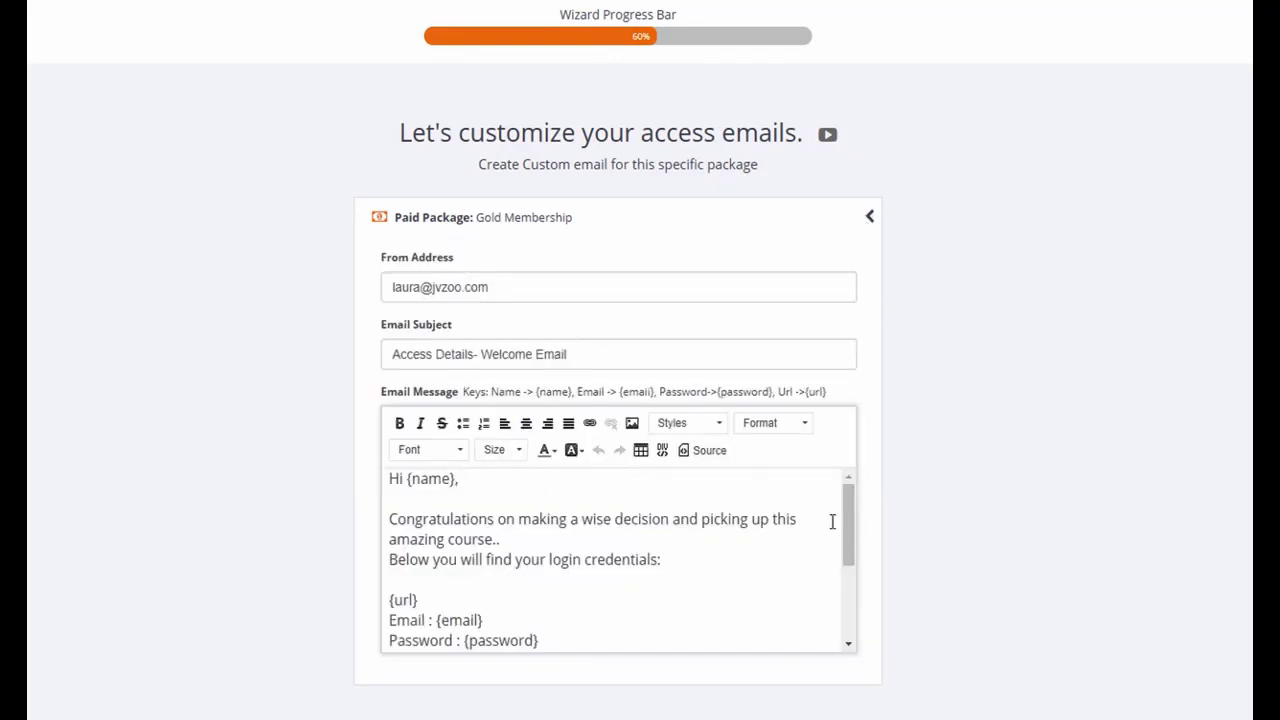
left_click_drag(852, 522, 855, 615)
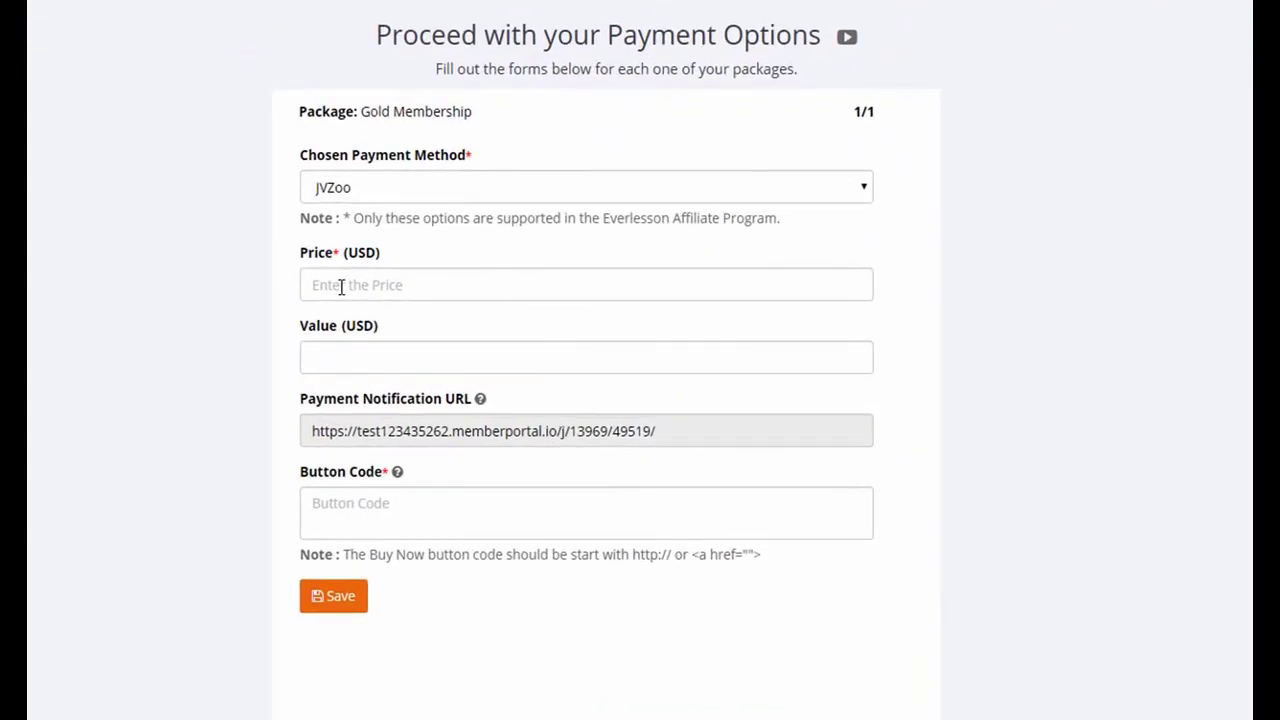
- Set the Gold Membership package's price to 27 USD and its value to 67 USD
left_click(341, 287)
type("27")
left_click(192, 292)
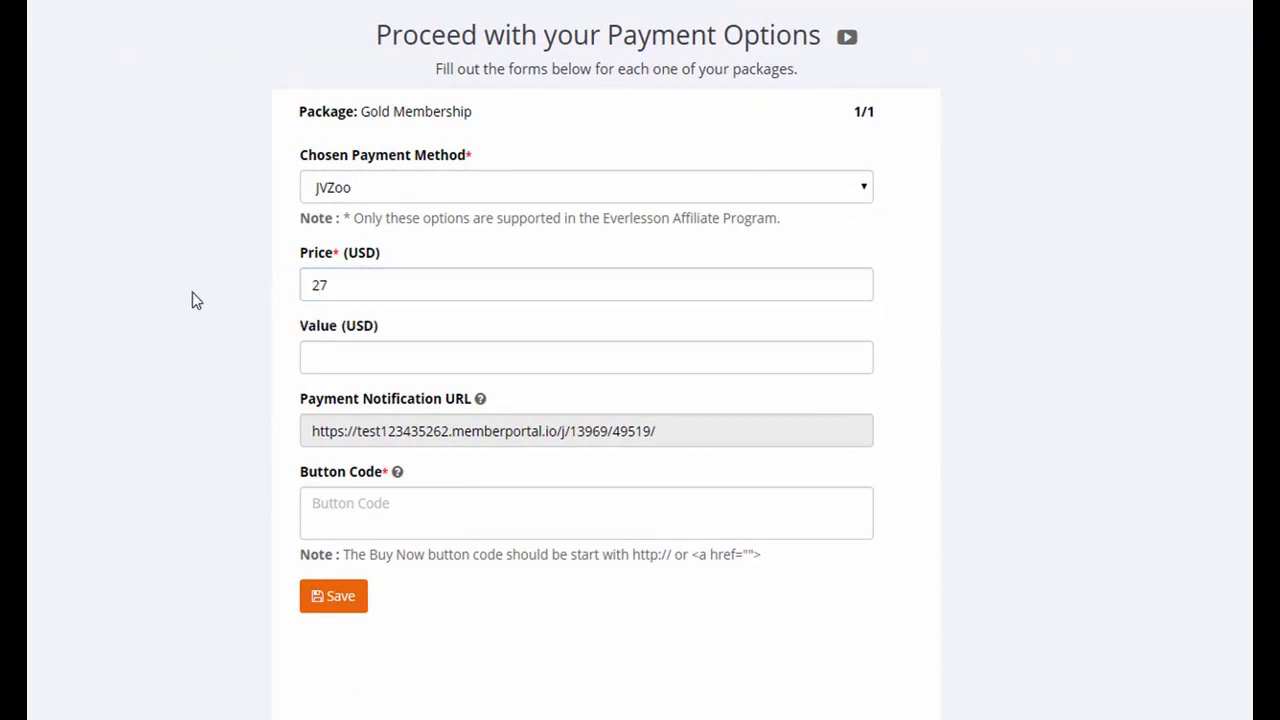
left_click(349, 359)
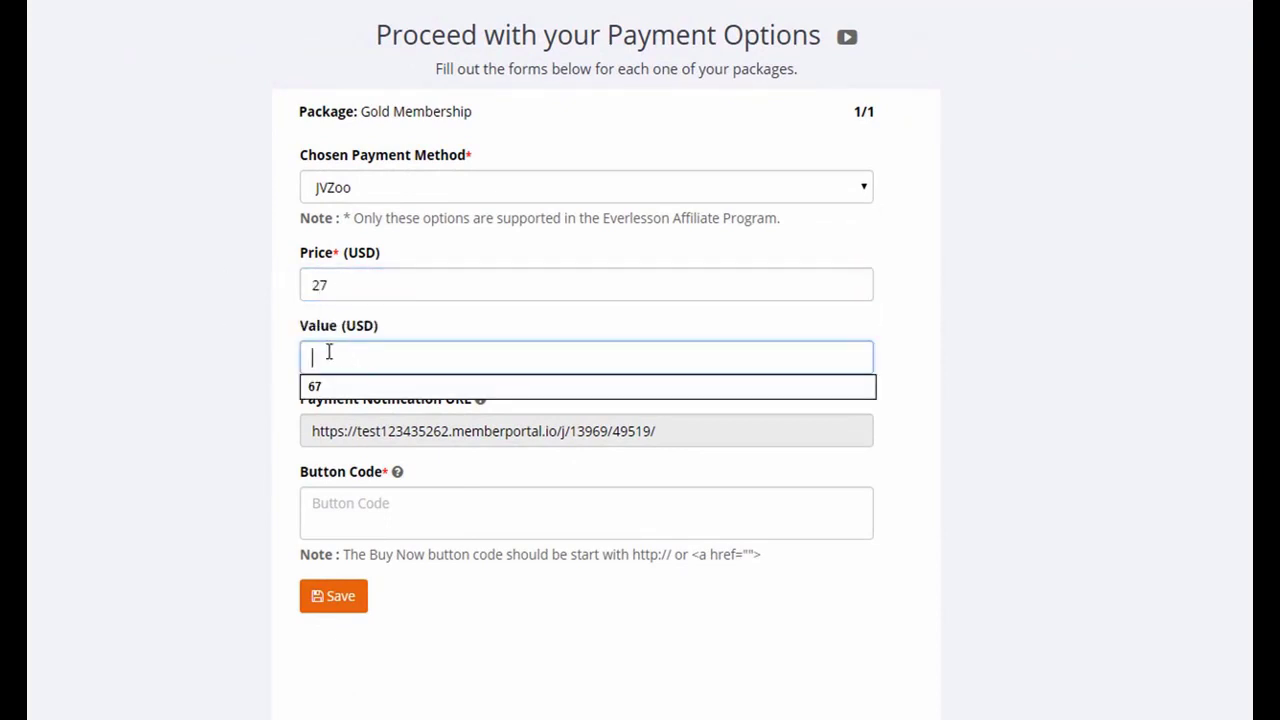
type("67")
left_click(173, 337)
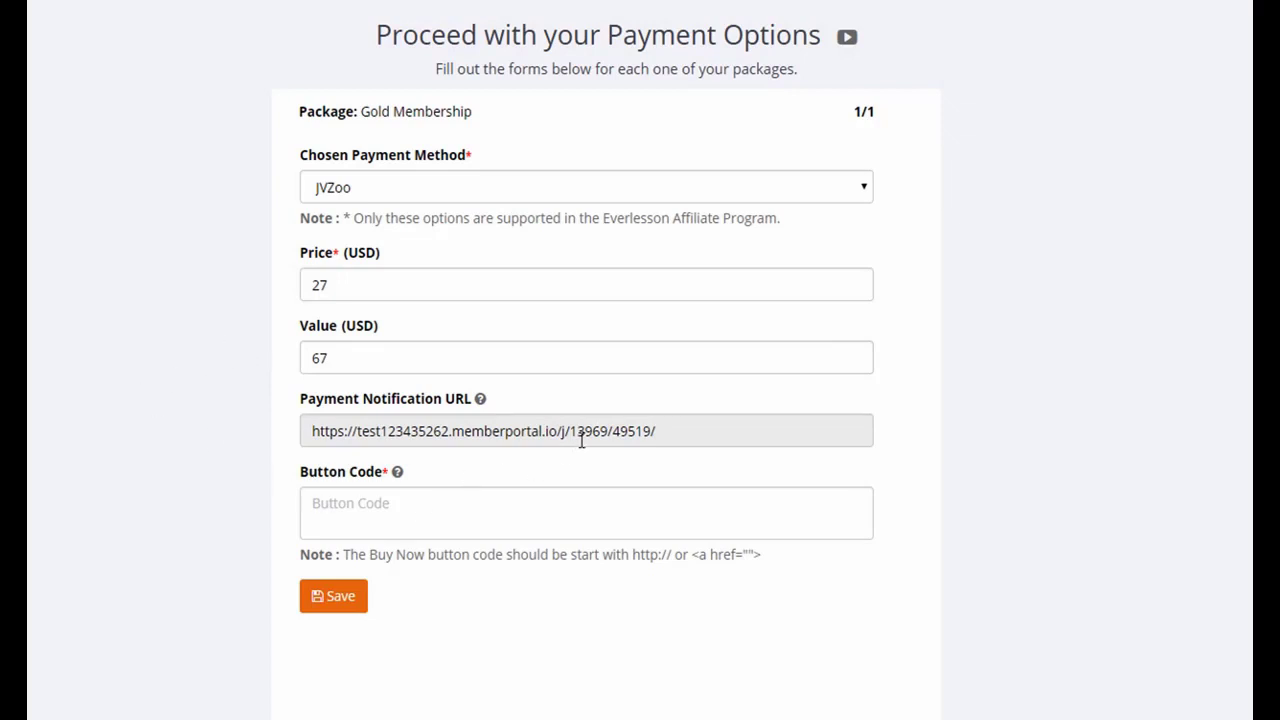
- Enter "#" as the button code and save the package's payment options
left_click(394, 522)
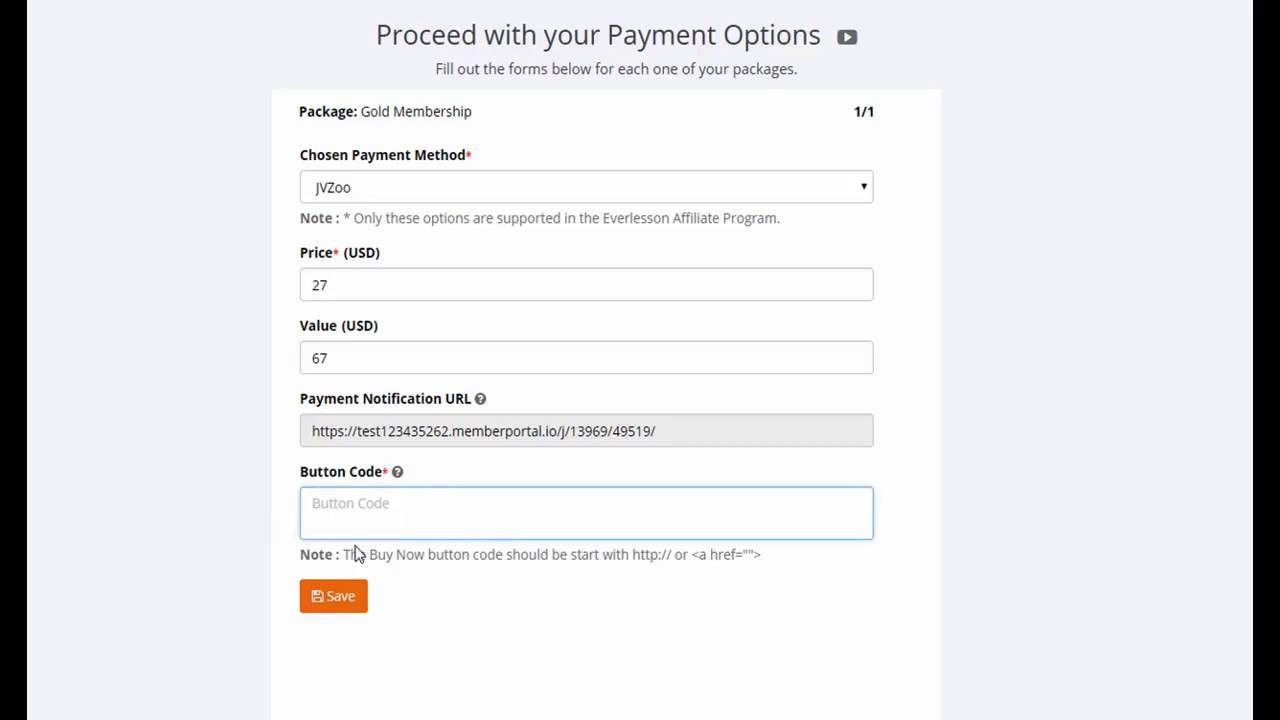
type("#")
left_click(337, 600)
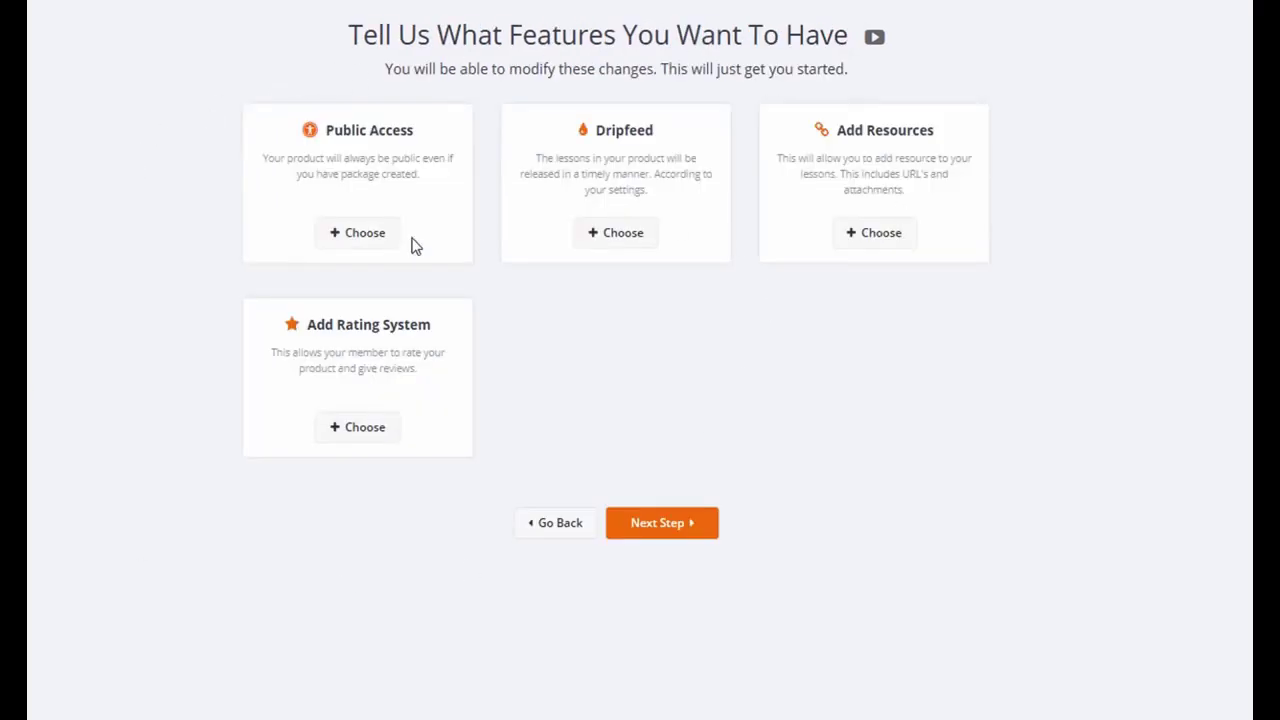
- Choose the rating system, resources and dripfeed features for the course and continue to their settings
left_click(362, 430)
left_click(890, 238)
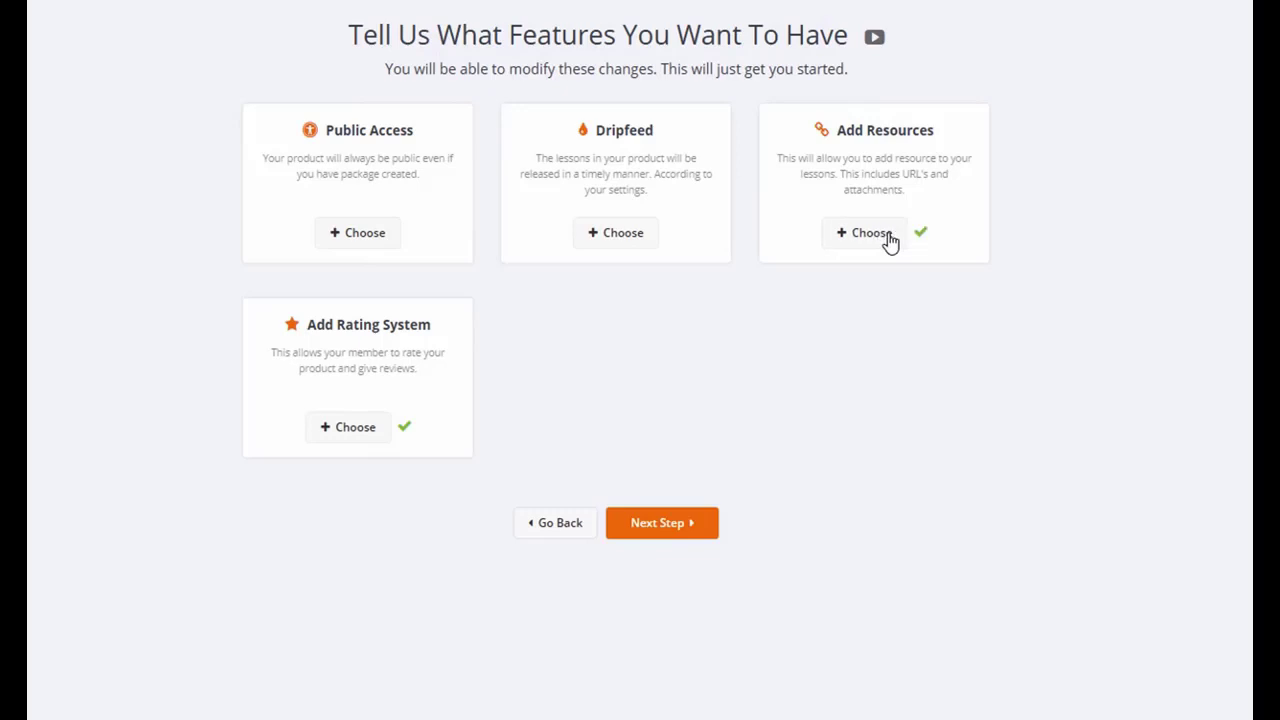
left_click(620, 238)
left_click(663, 526)
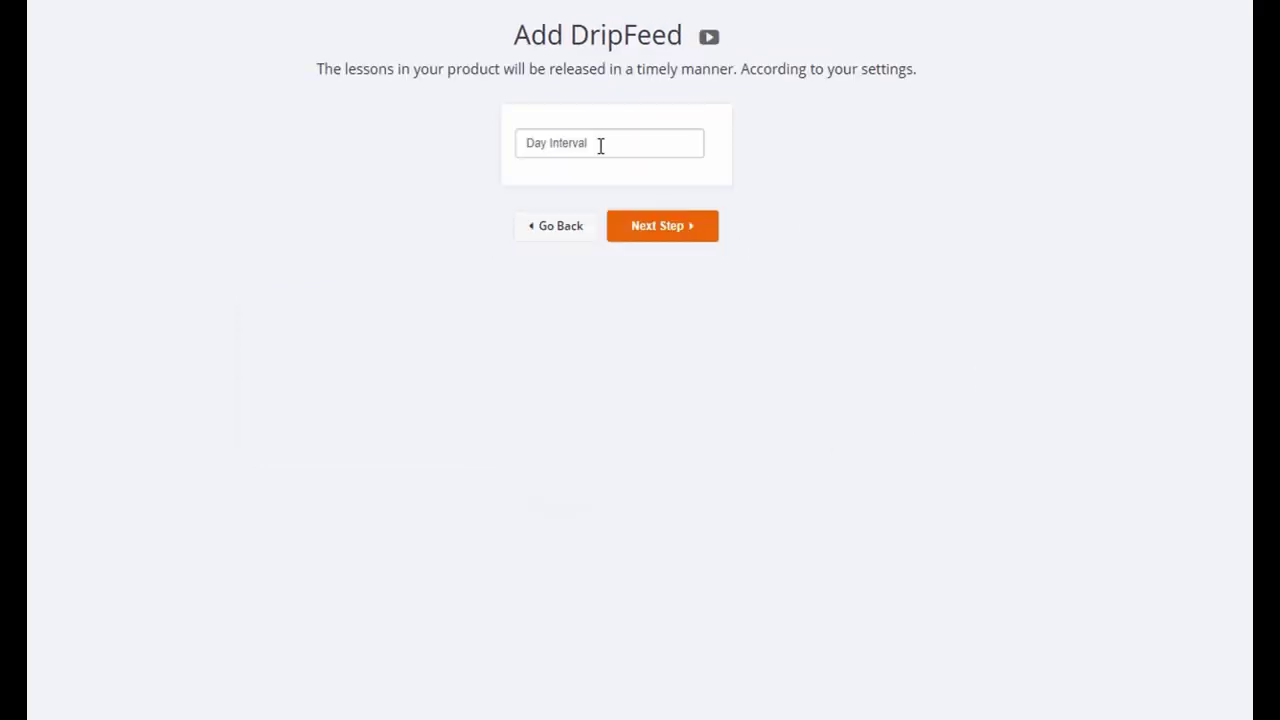
- Set the dripfeed day interval to 1, and look at Lesson 1's resource form before continuing without adding a resource
left_click(600, 145)
left_click(557, 171)
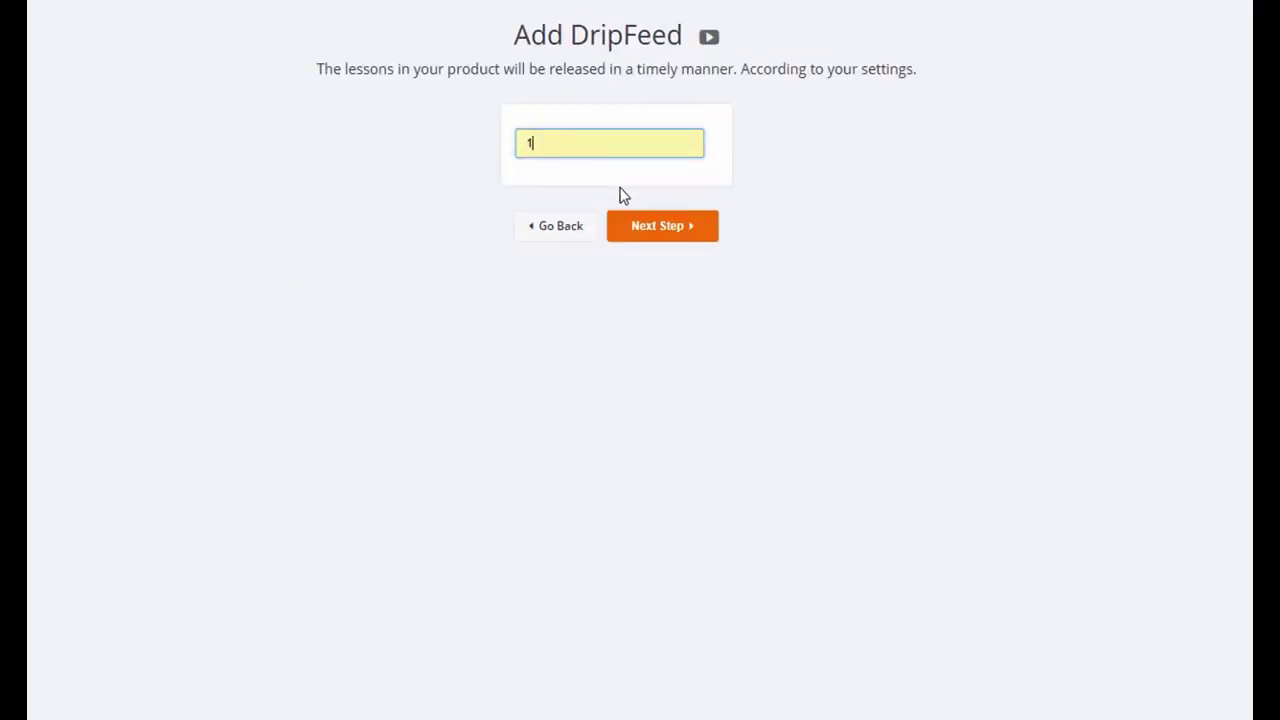
left_click(678, 238)
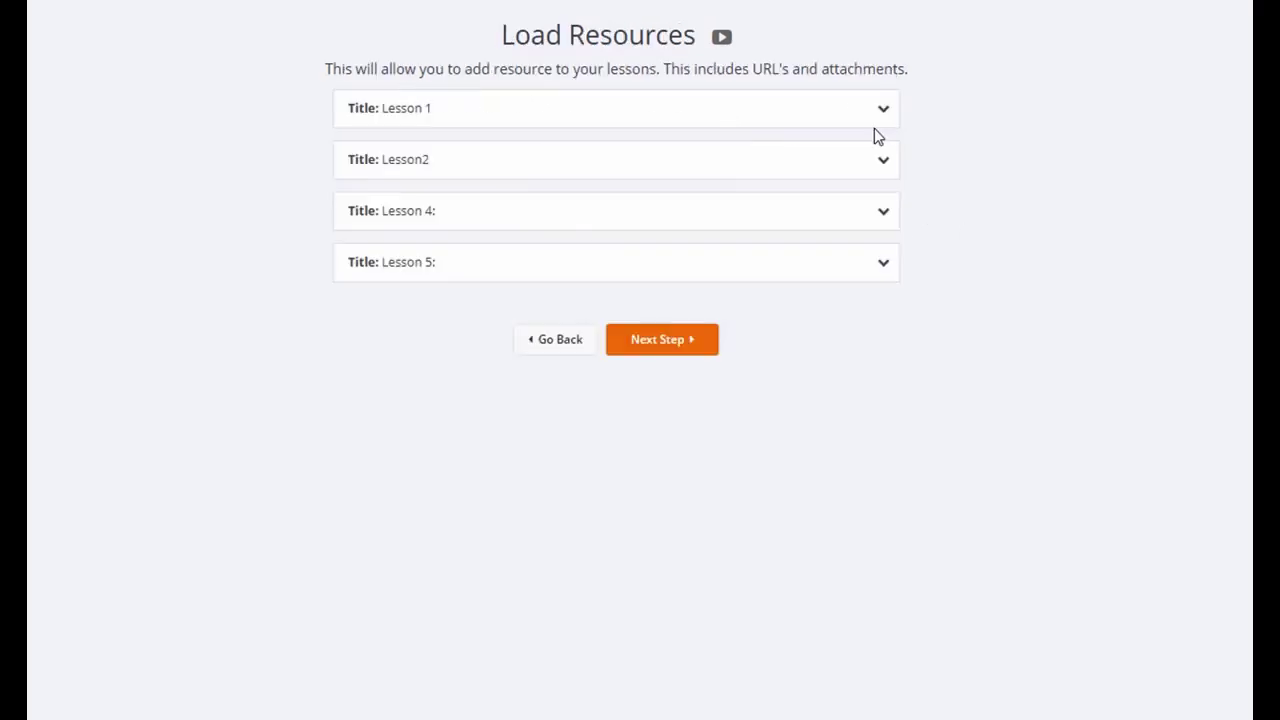
left_click(884, 115)
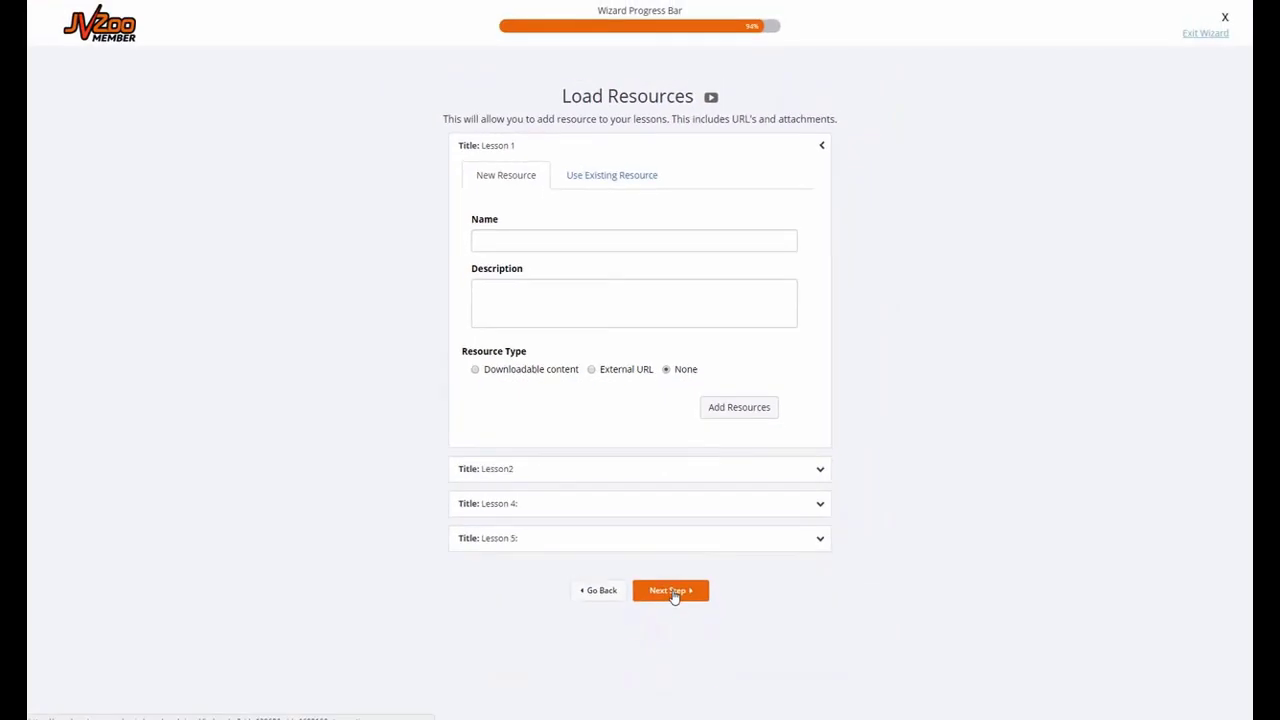
left_click(670, 591)
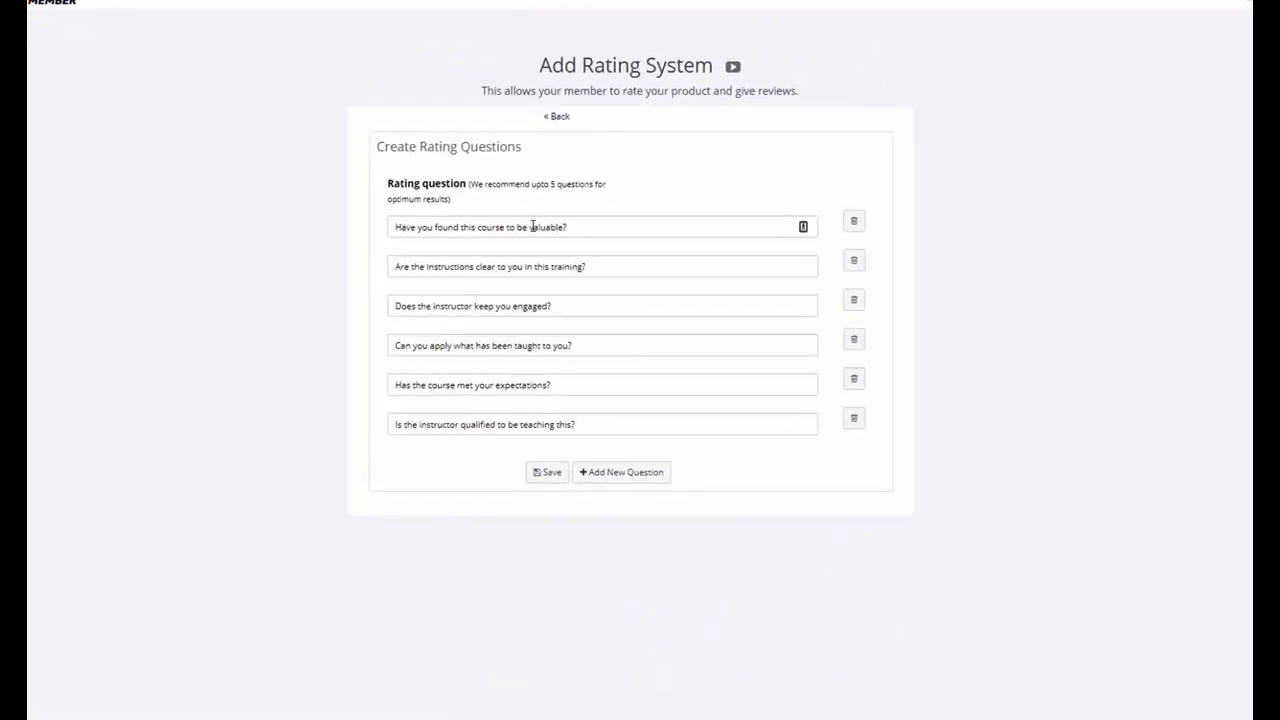
- Look through the default rating questions and save them without changes
left_click(610, 266)
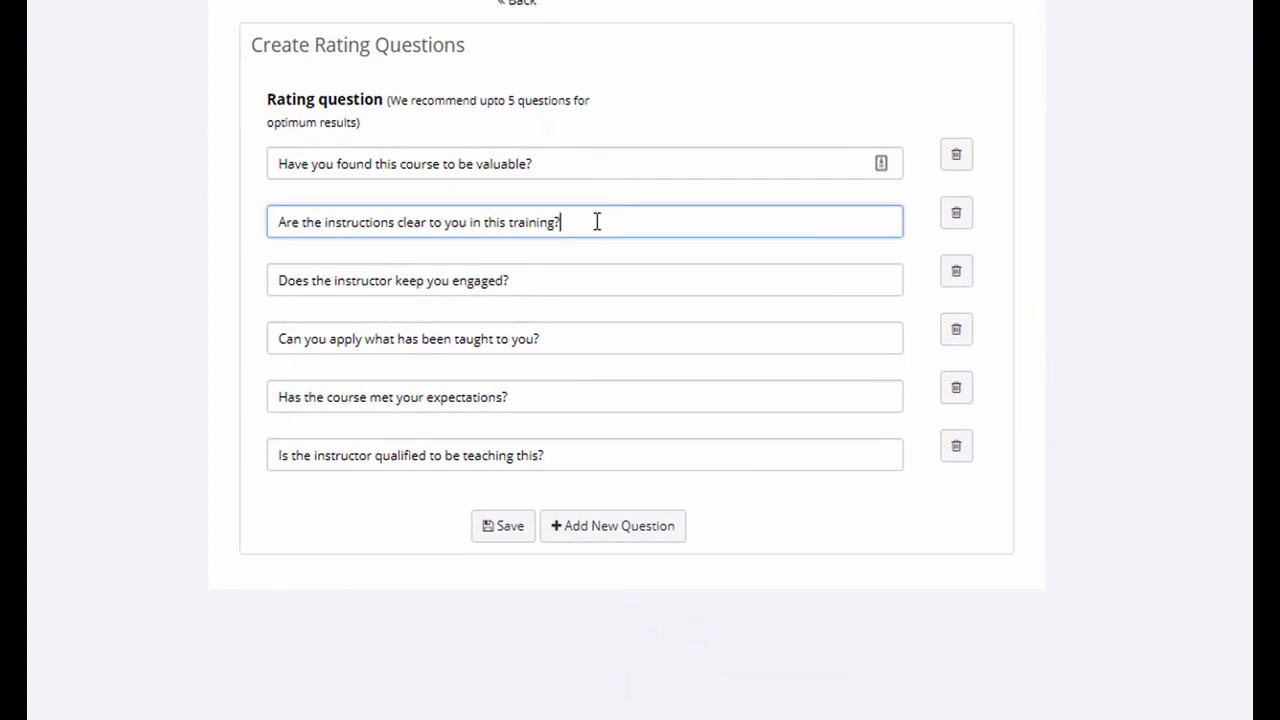
left_click(617, 284)
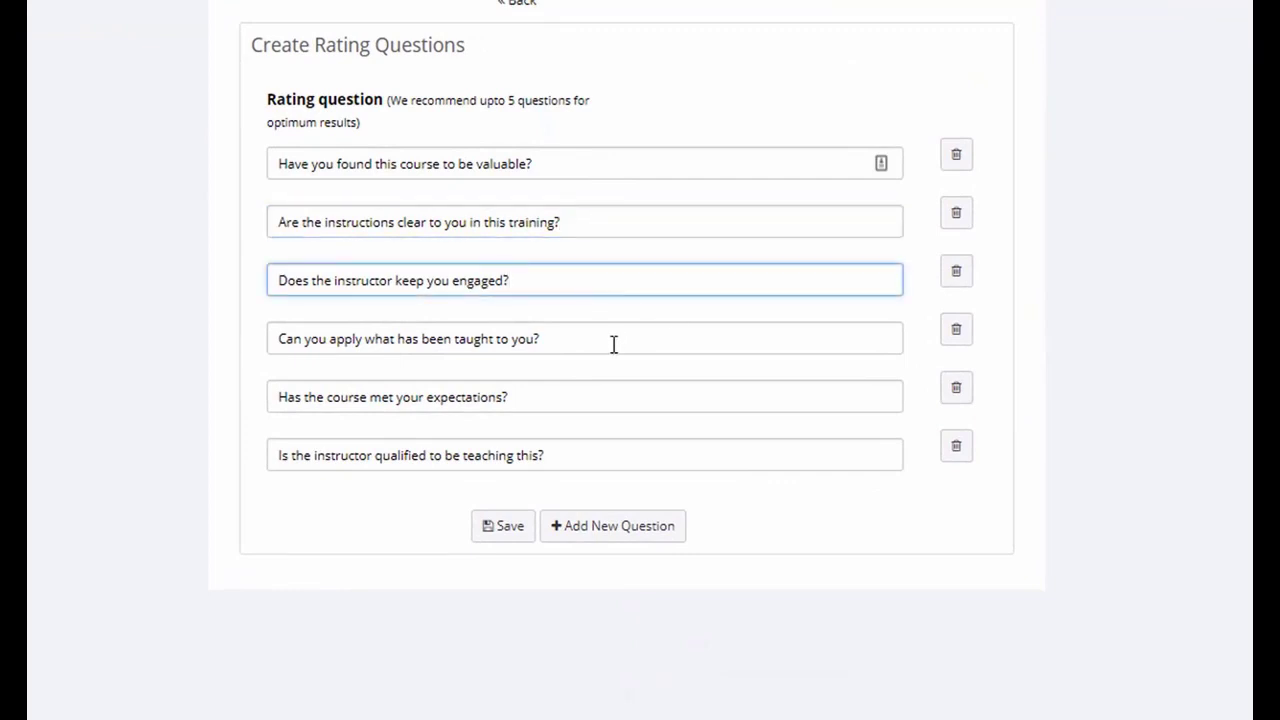
left_click(510, 530)
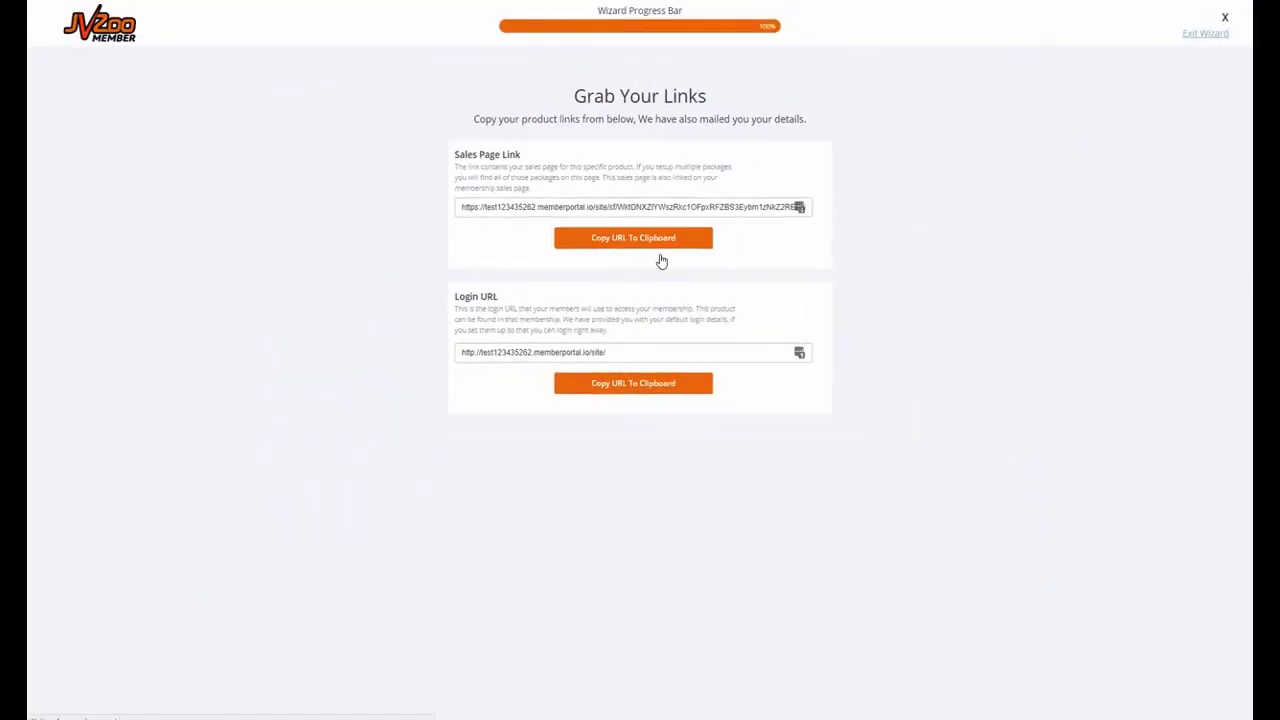
- Copy the domain part of the sales page link and exit the wizard
right_click(591, 206)
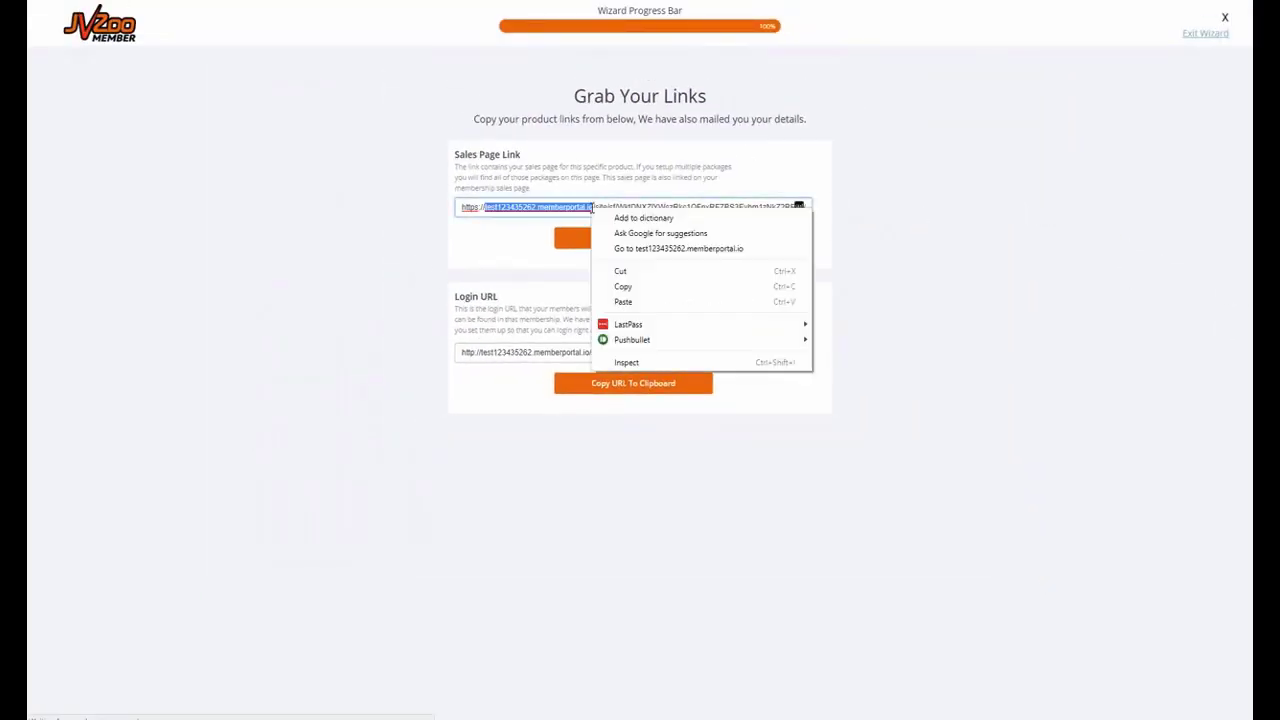
left_click(625, 286)
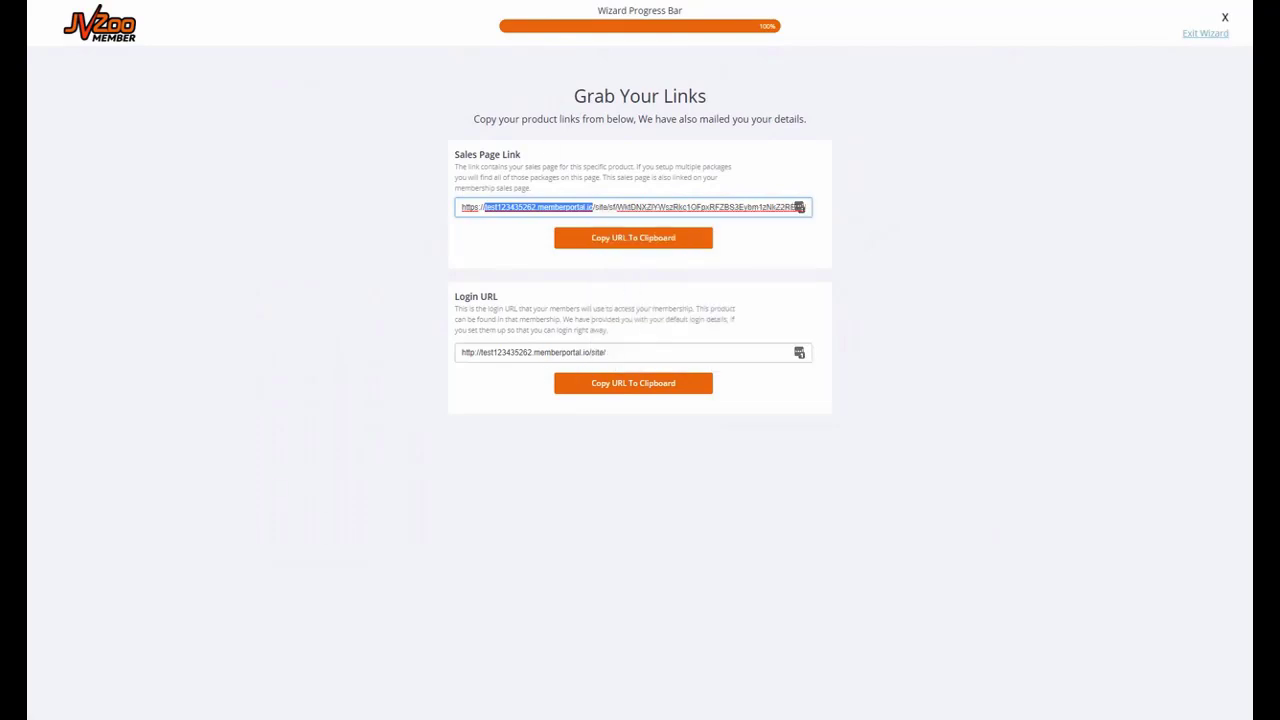
left_click(1228, 27)
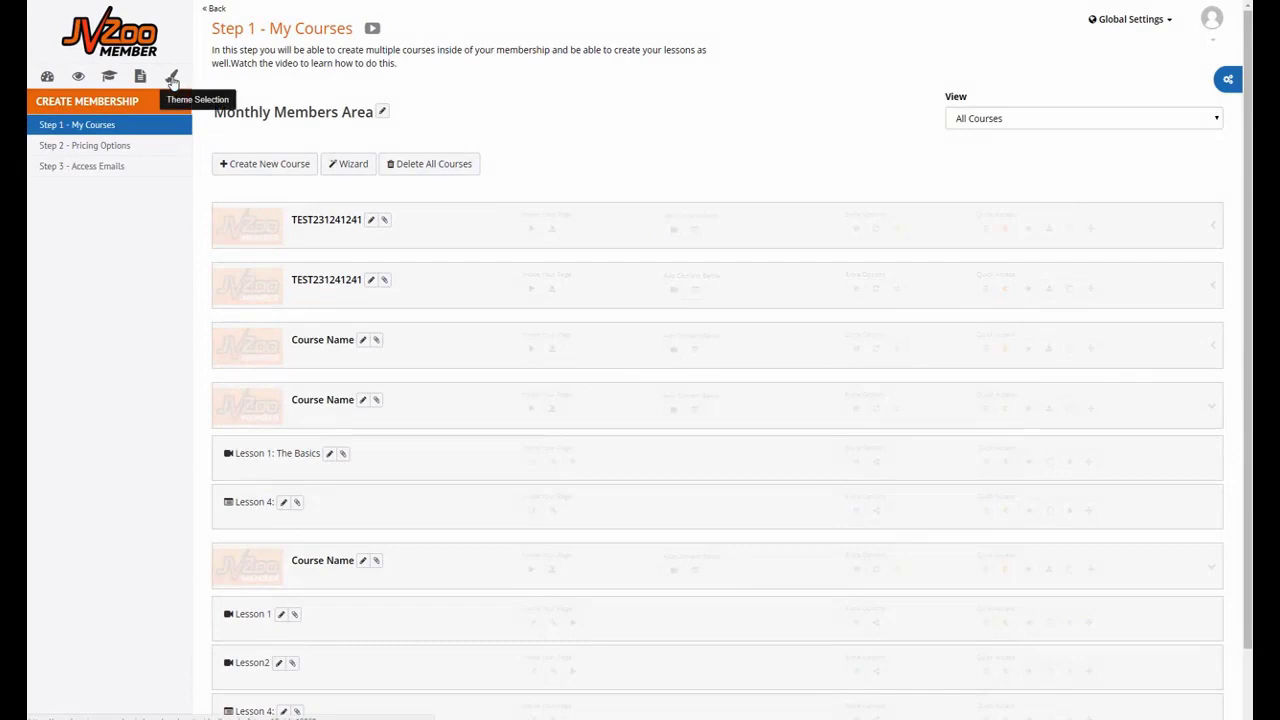
- In the sales page funnel, select the Theme 4 funnel set and open the sales page for editing
left_click(141, 79)
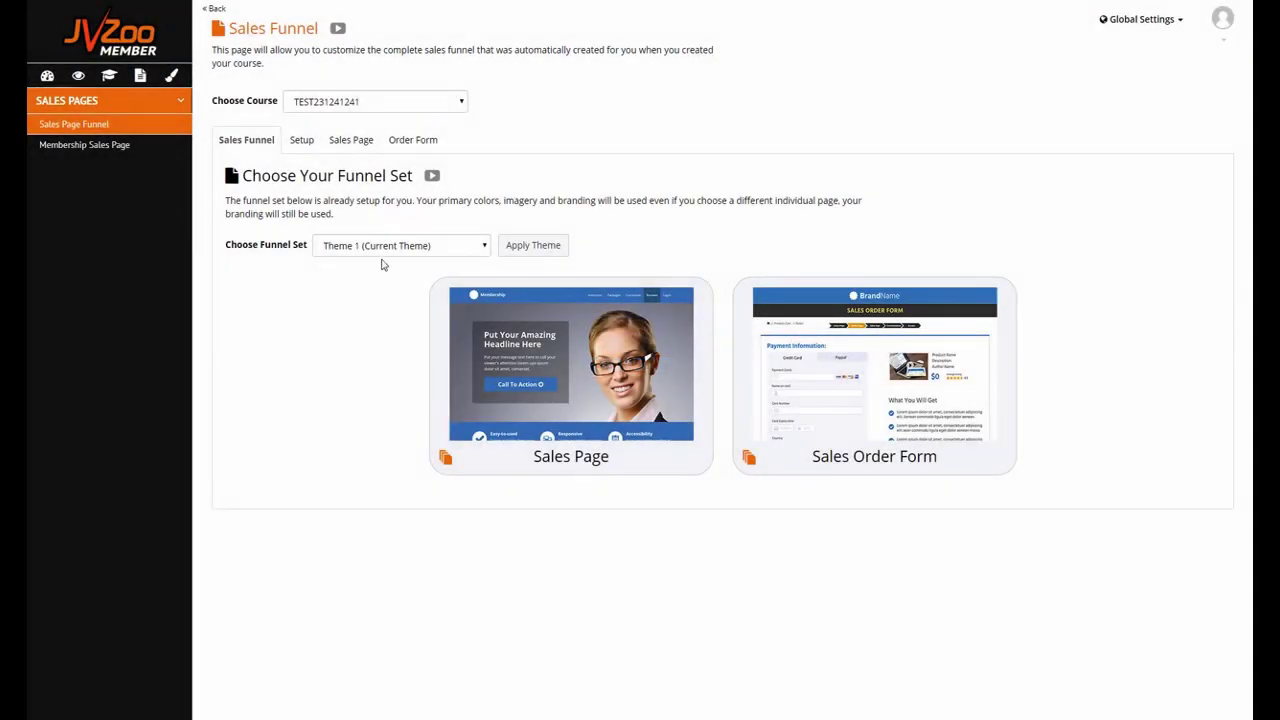
left_click(375, 247)
left_click(367, 305)
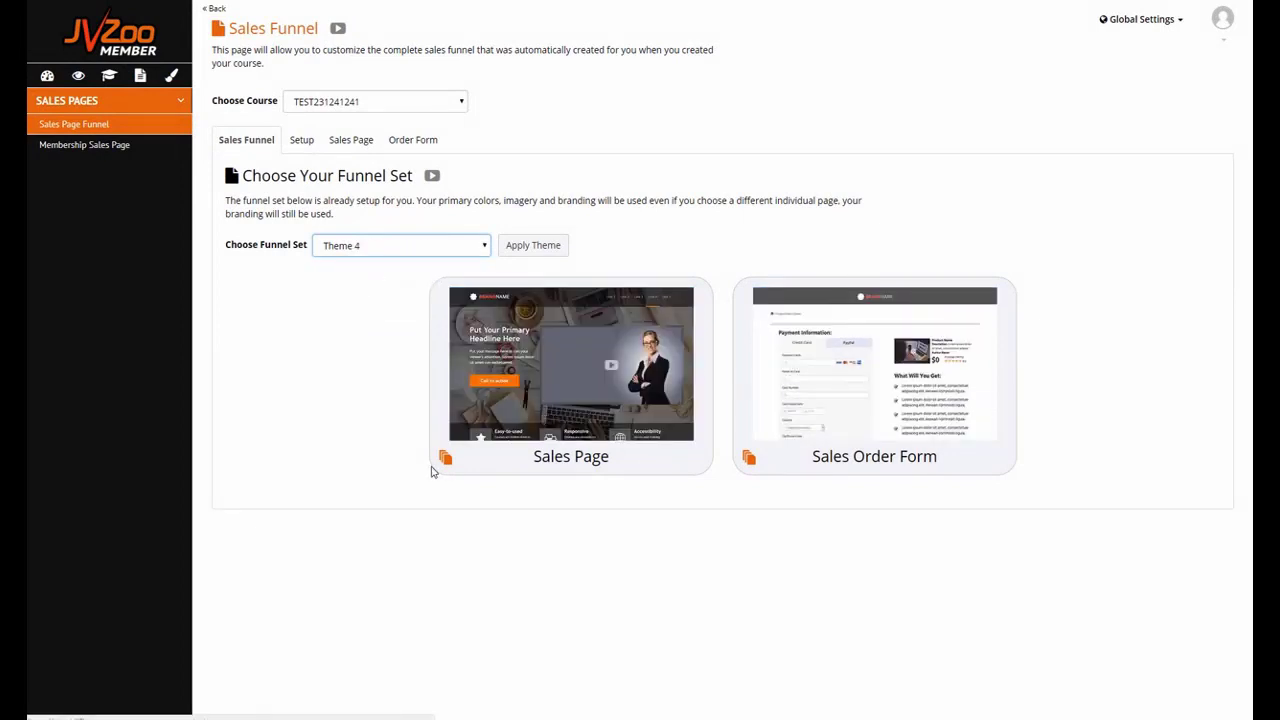
left_click(492, 408)
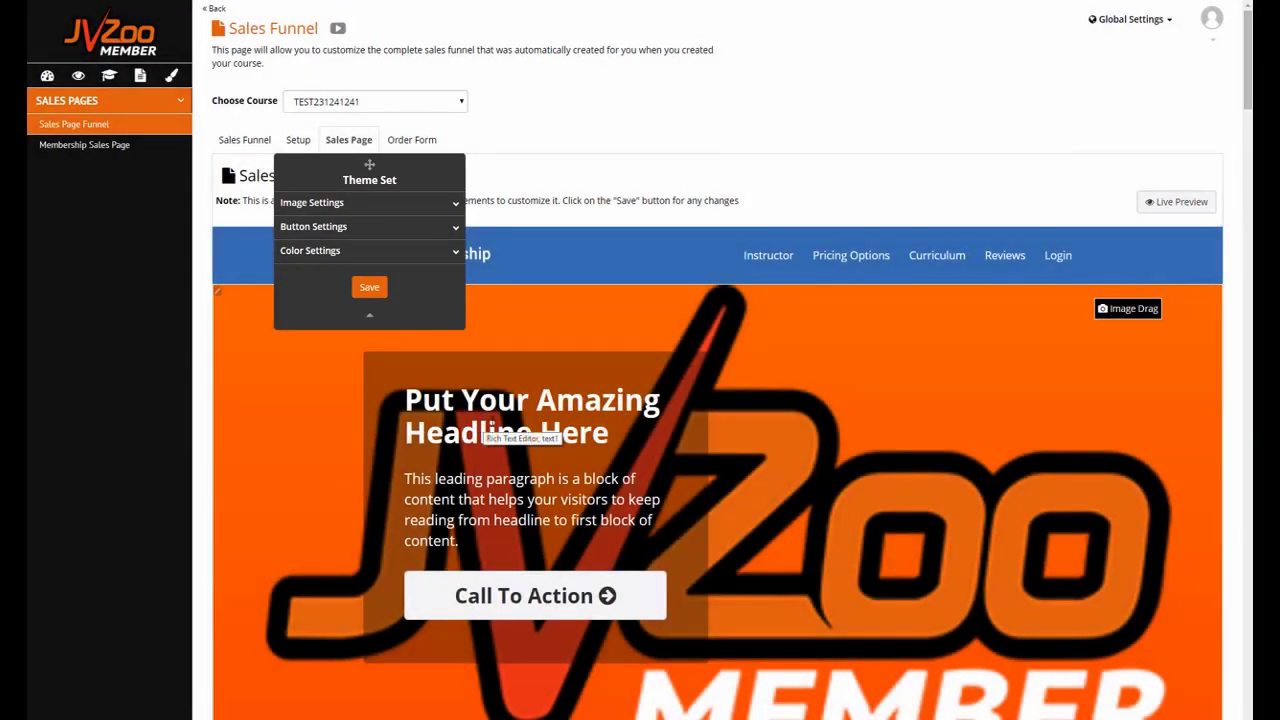
- Replace the sales page's main headline with "Welcome To Our Members Platform"
left_click(487, 436)
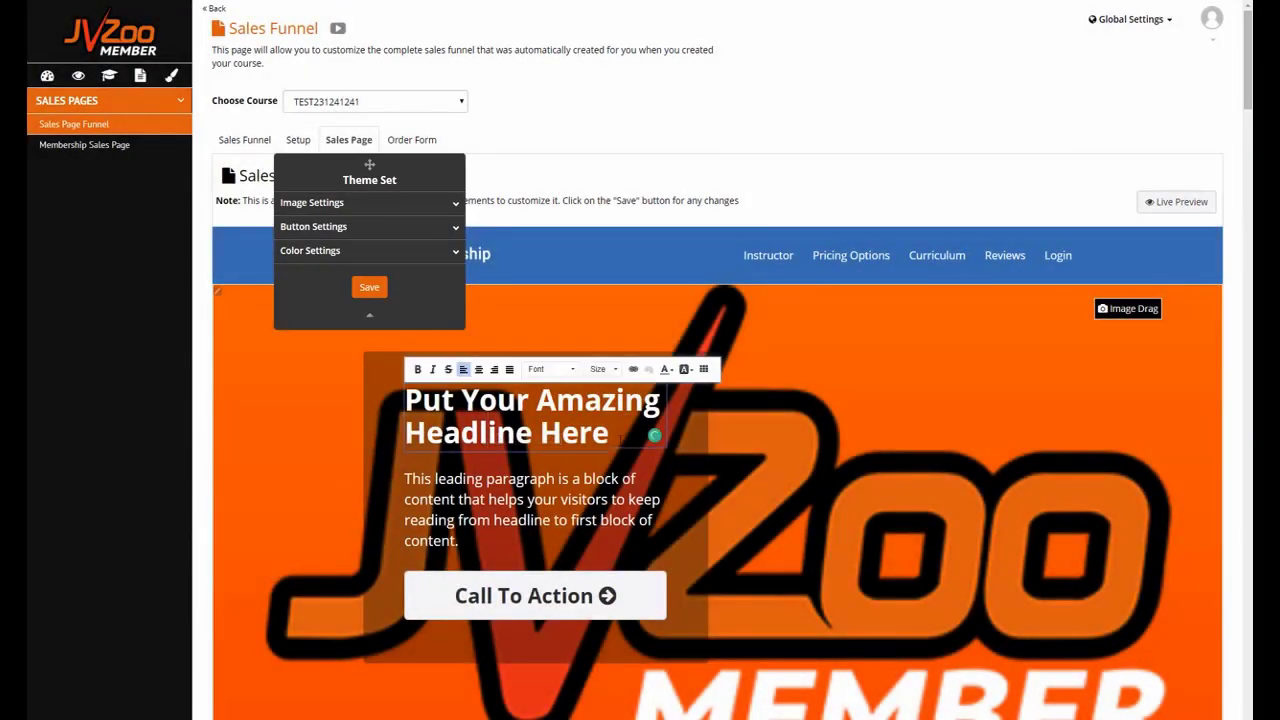
left_click_drag(618, 436, 393, 416)
type("W")
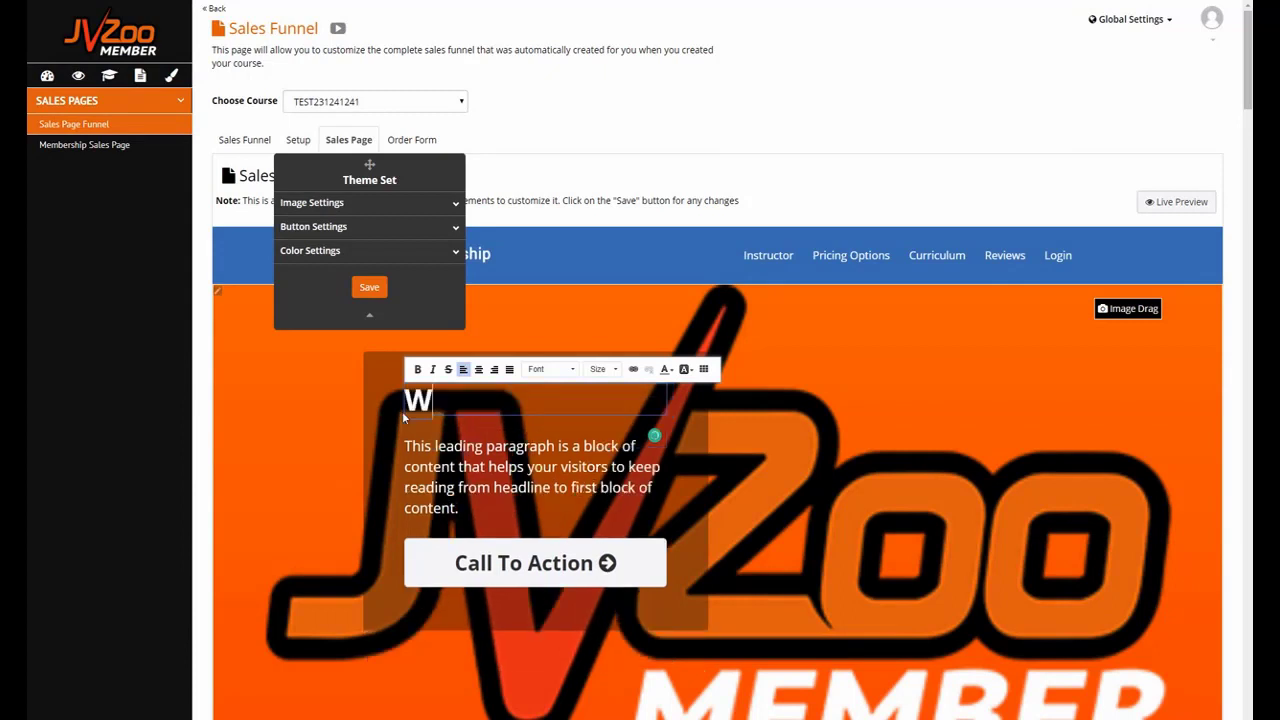
type("elcome To Our Members")
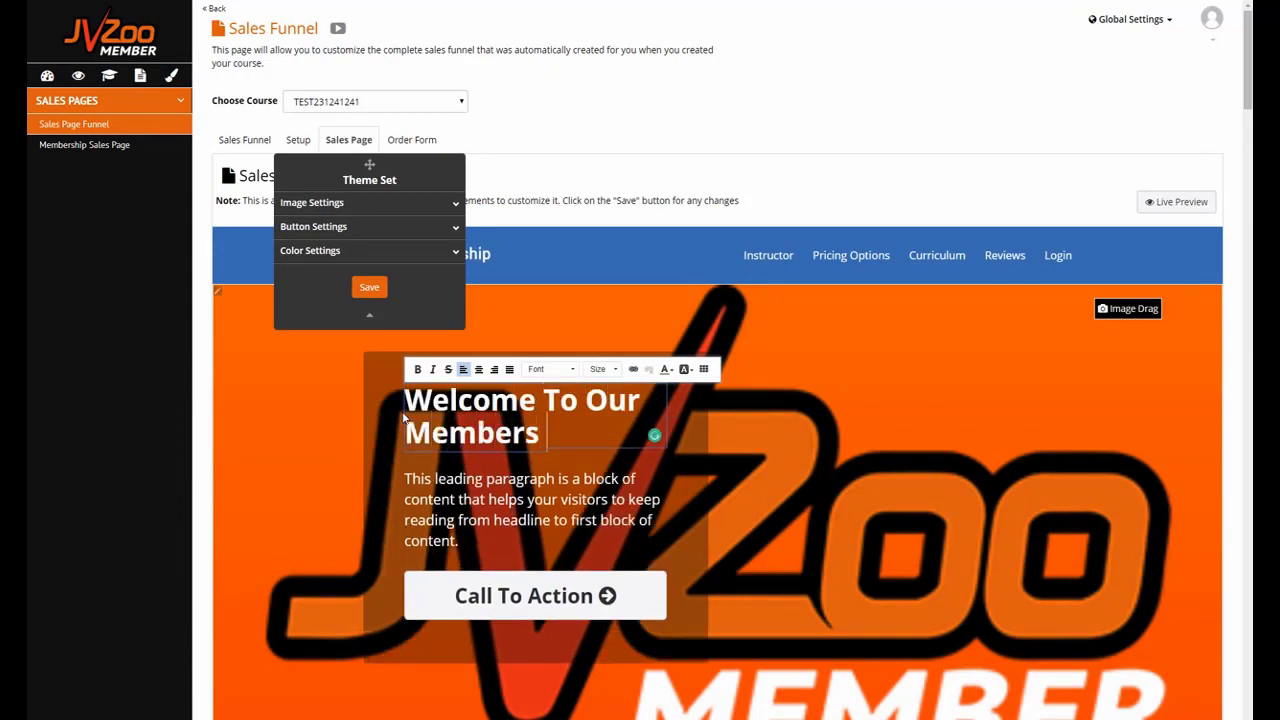
type(" Platform")
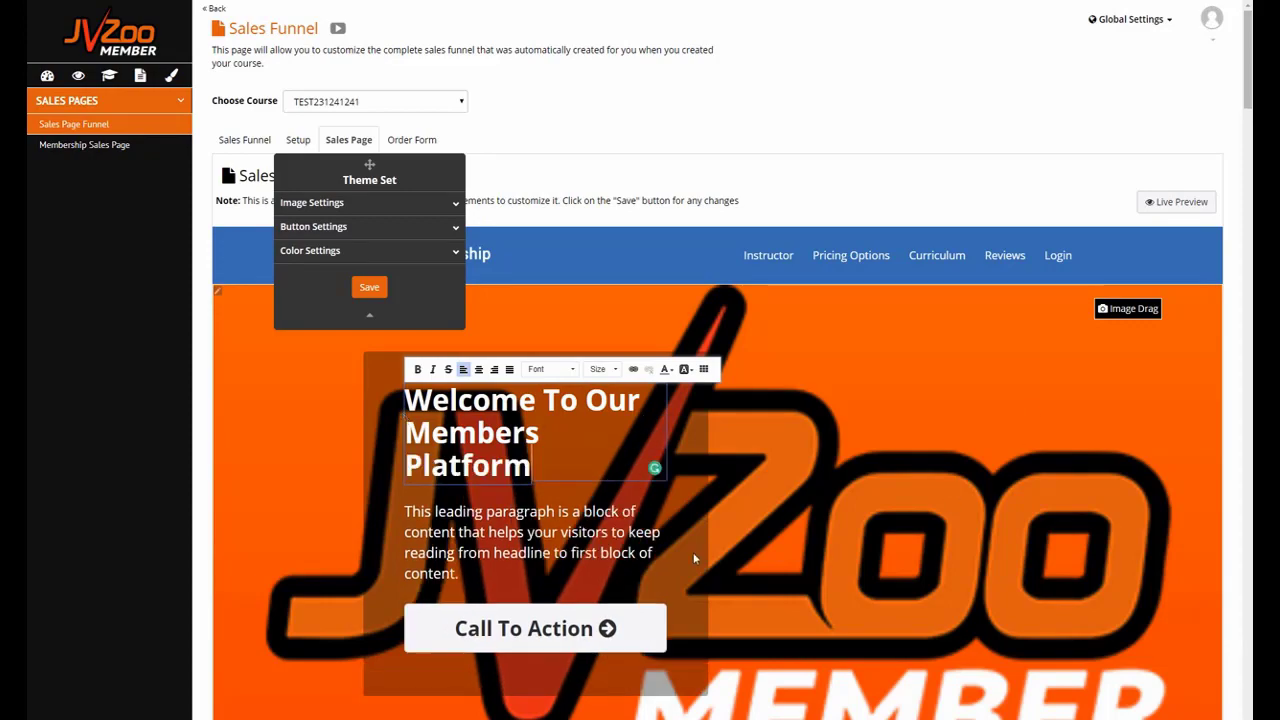
- Look through the sales page's feature, learning and testimonial sections
scroll(695, 558, "down", 4)
left_click(717, 443)
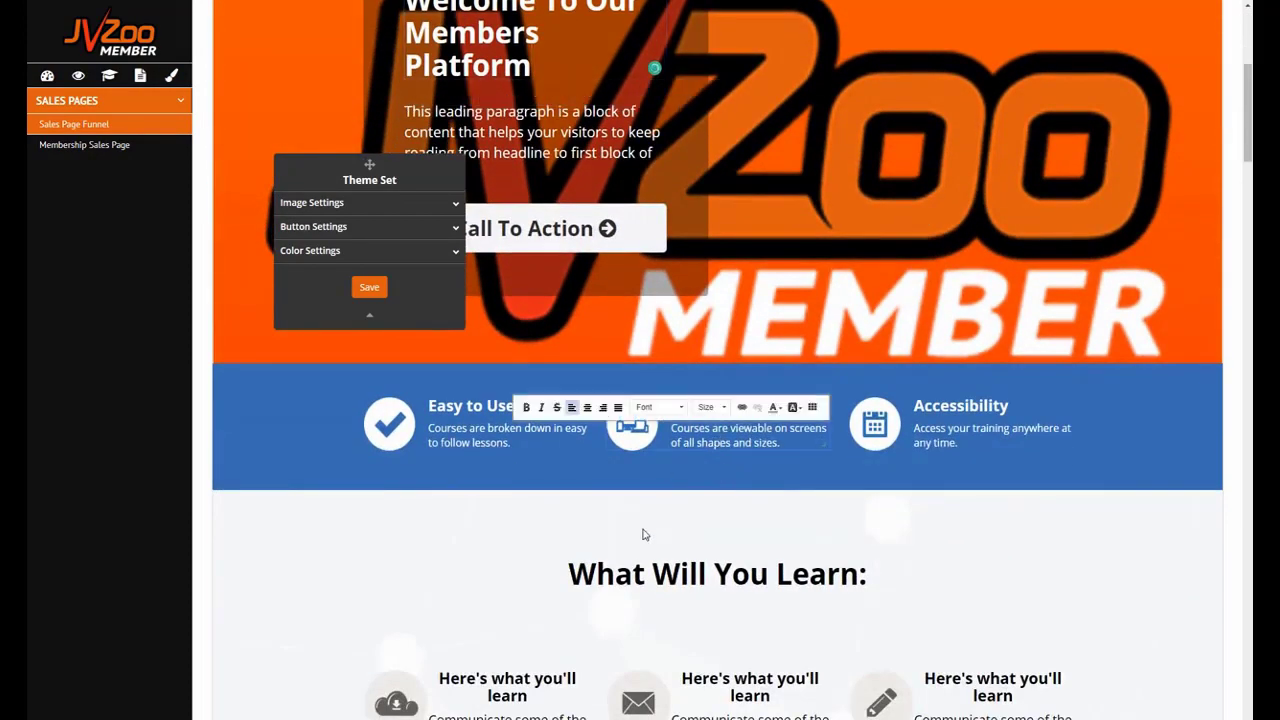
scroll(643, 534, "down", 7)
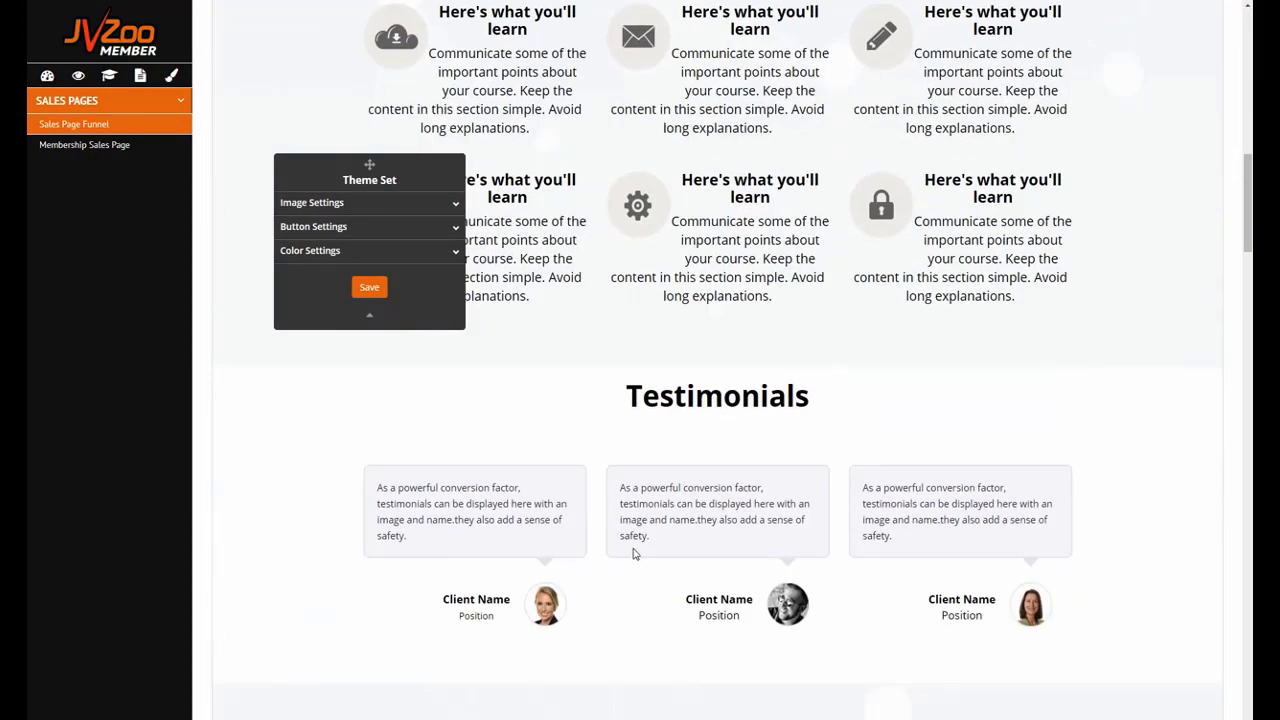
scroll(596, 364, "up", 15)
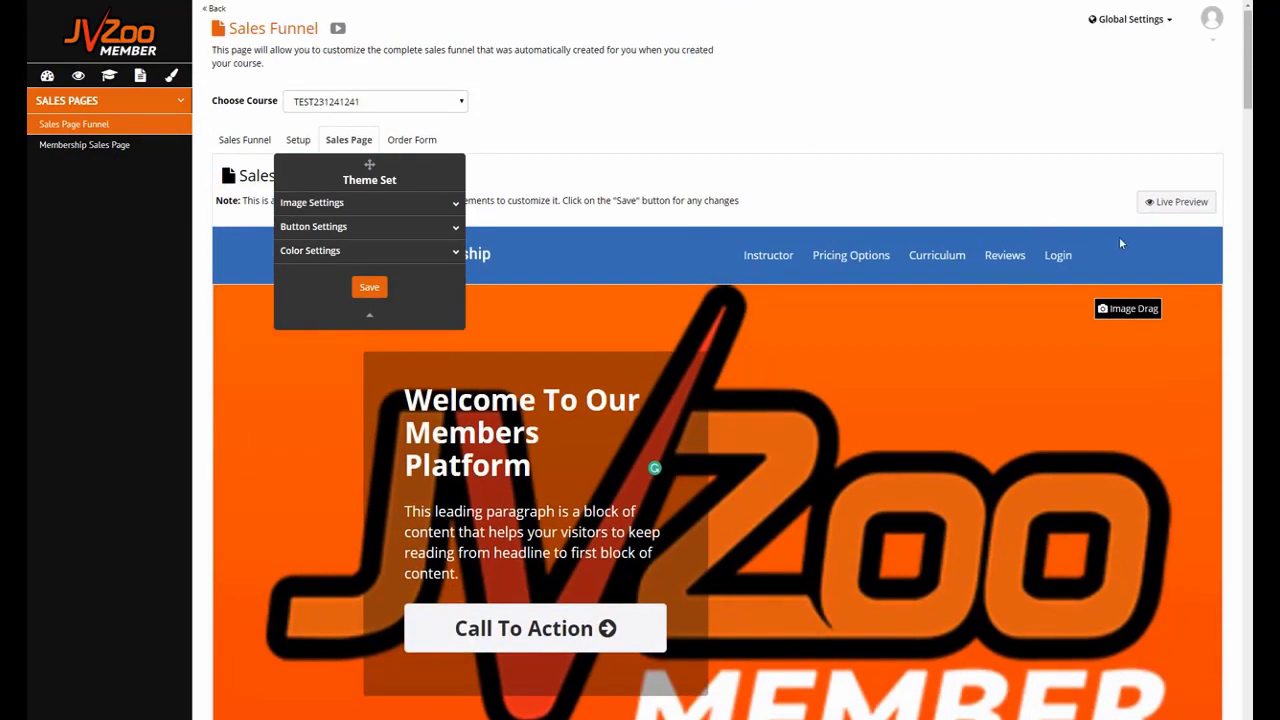
- Open the course's order form for editing and look through its payment details and order summary
left_click(403, 145)
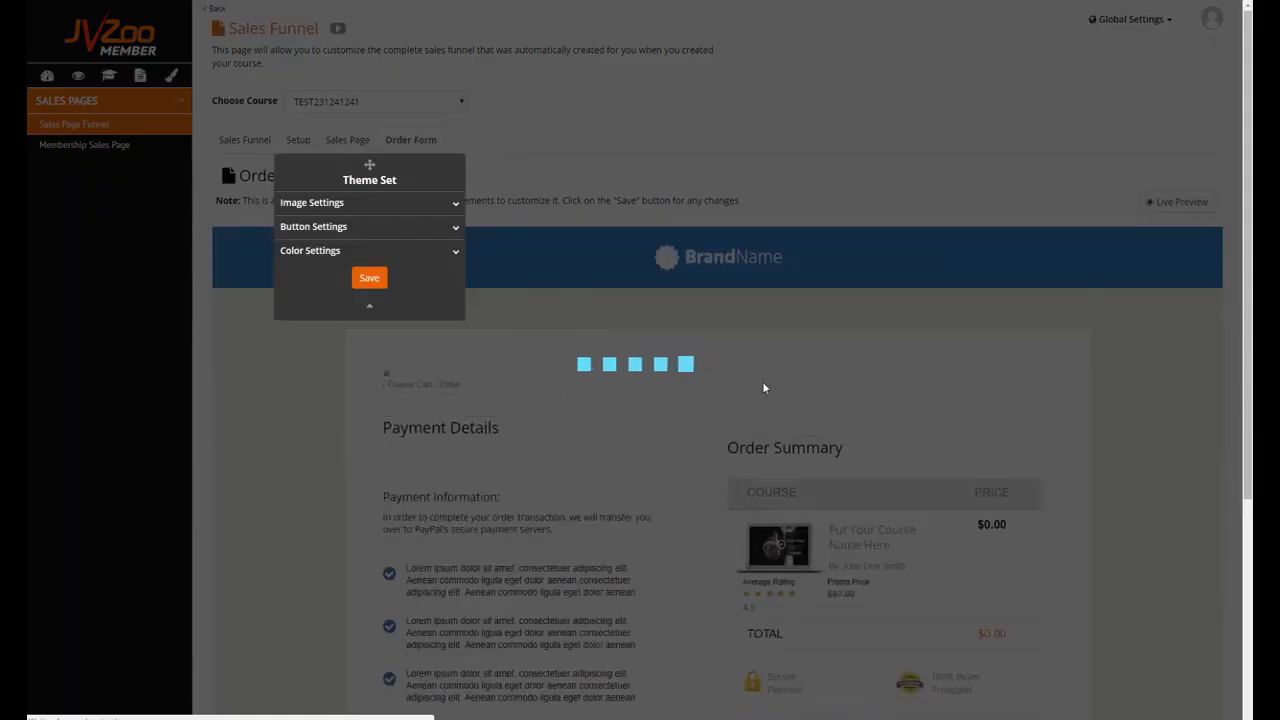
scroll(664, 374, "down", 5)
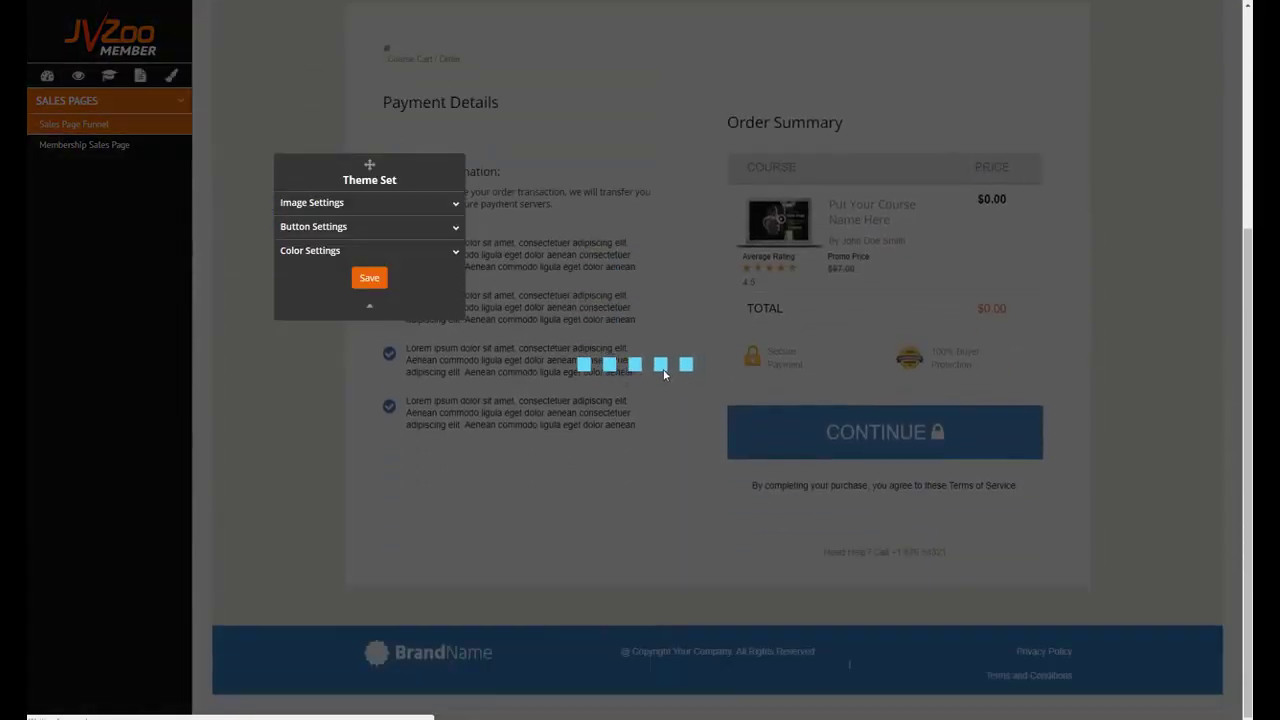
scroll(517, 331, "down", 2)
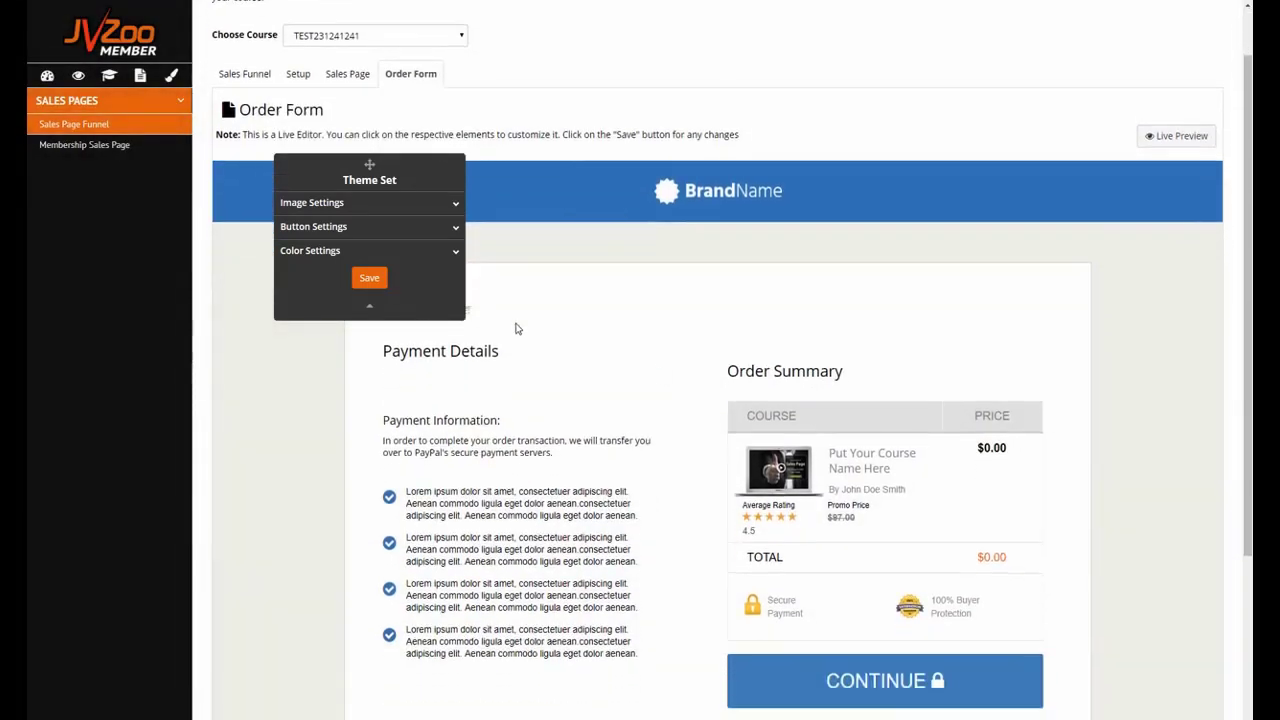
scroll(254, 17, "up", 2)
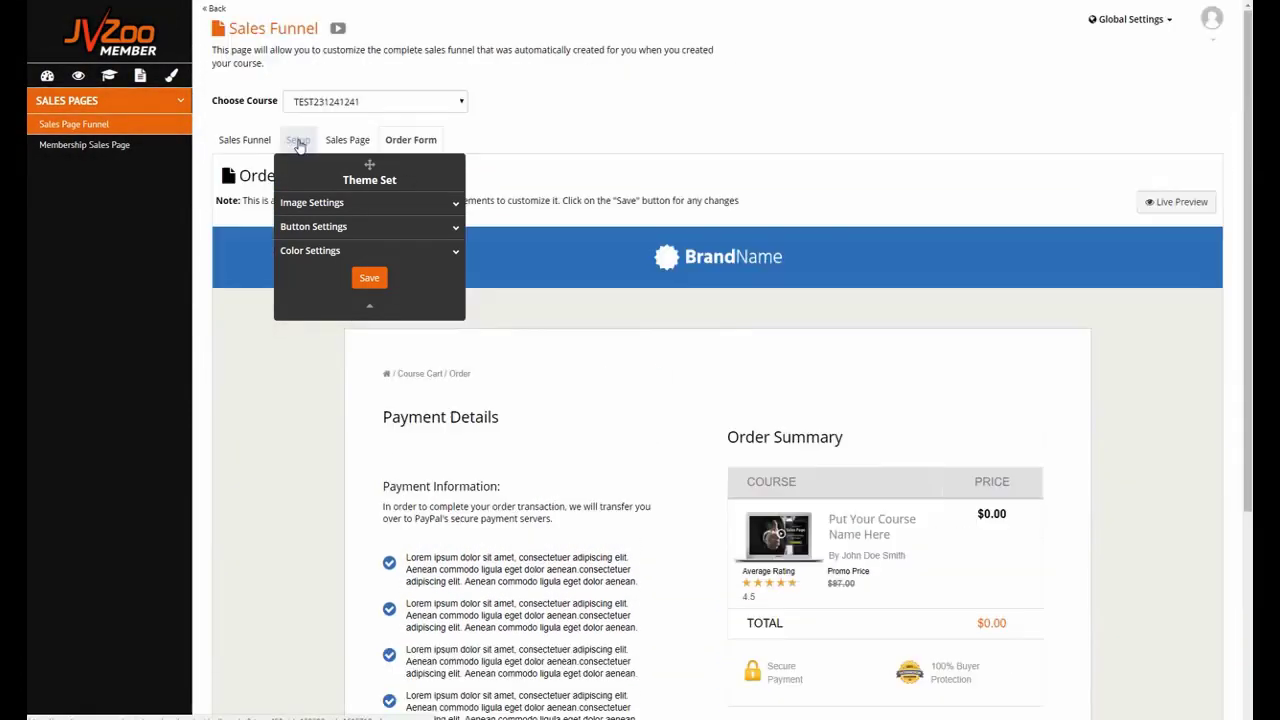
- Open the membership's theme selection and browse through the preview pages of Theme 2
left_click(171, 78)
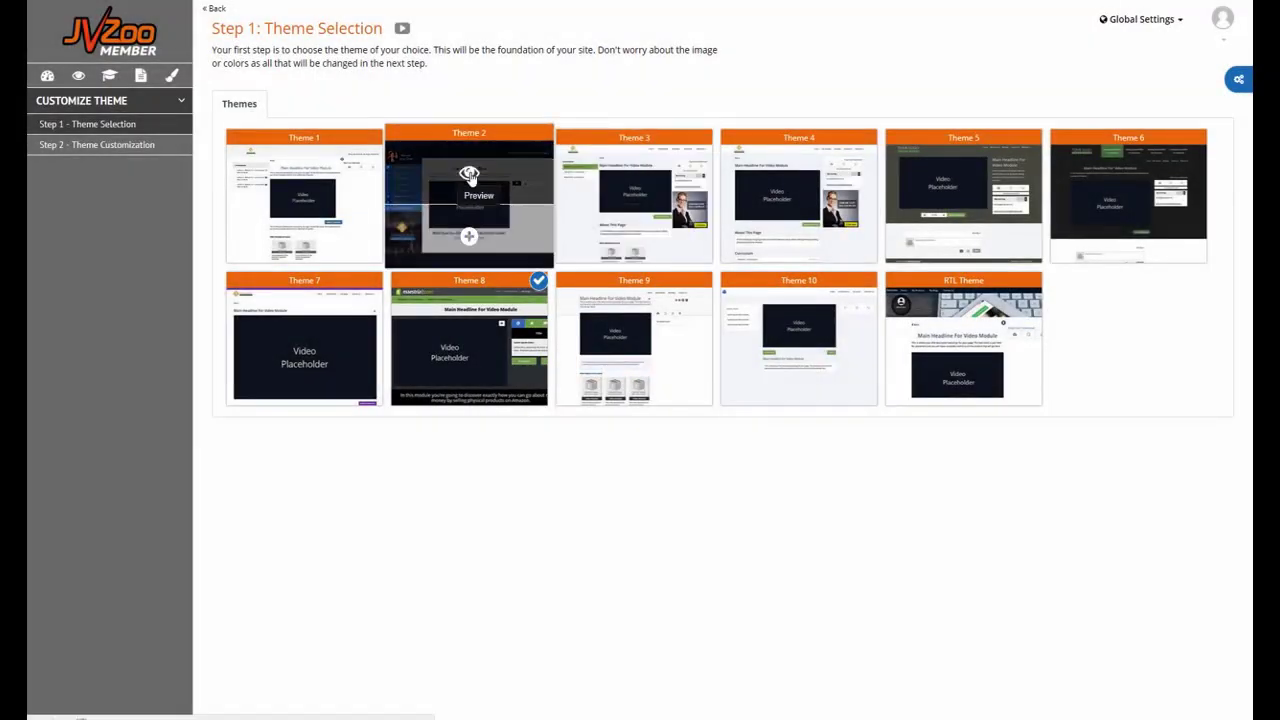
left_click(469, 176)
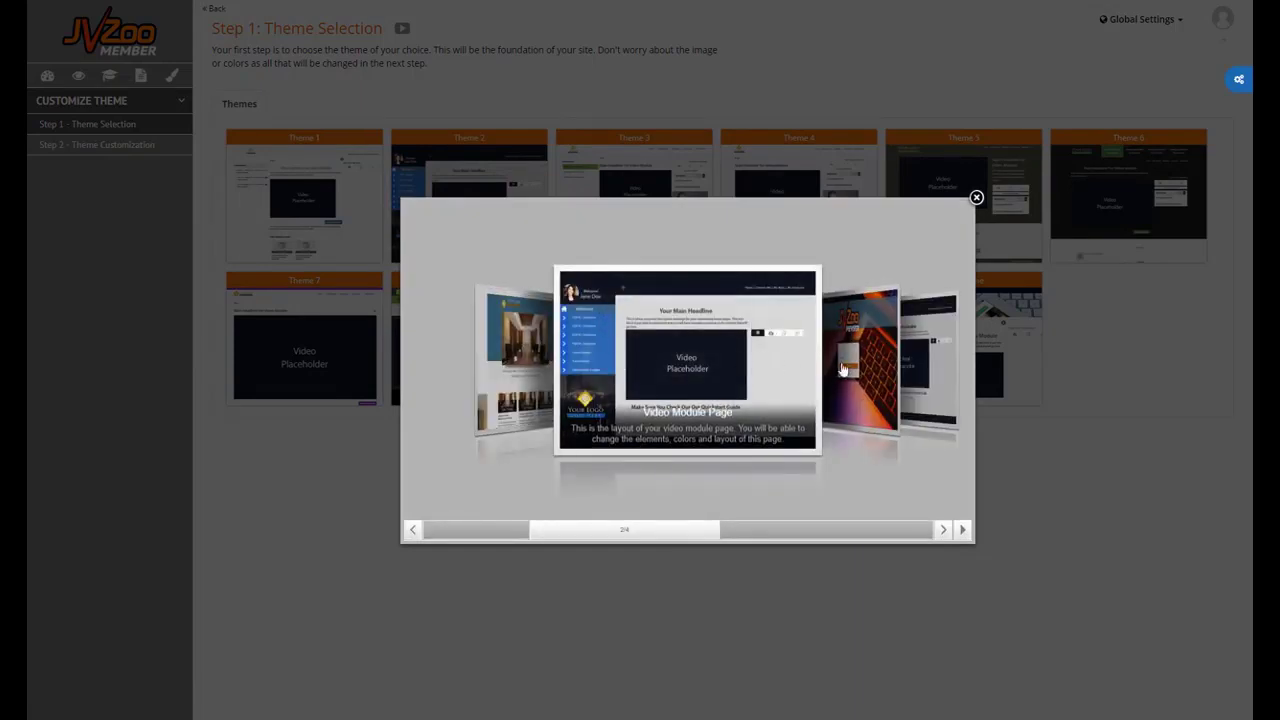
left_click(852, 360)
left_click(849, 372)
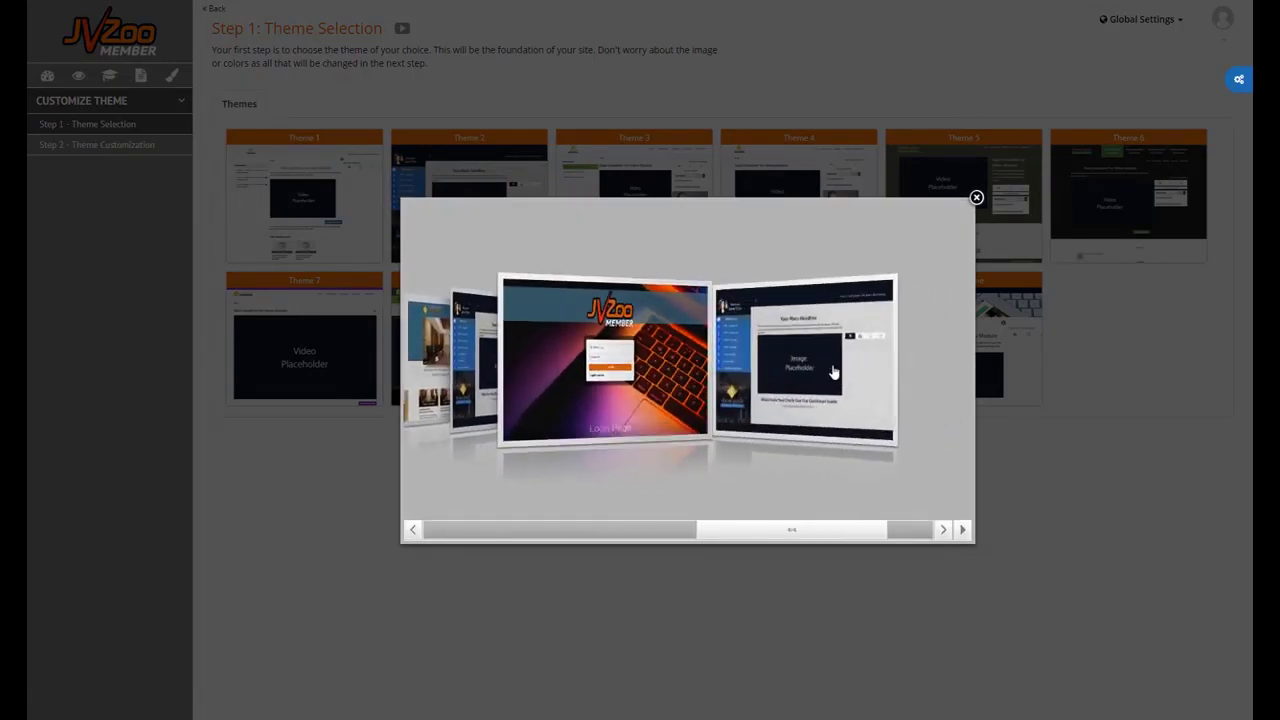
left_click(518, 370)
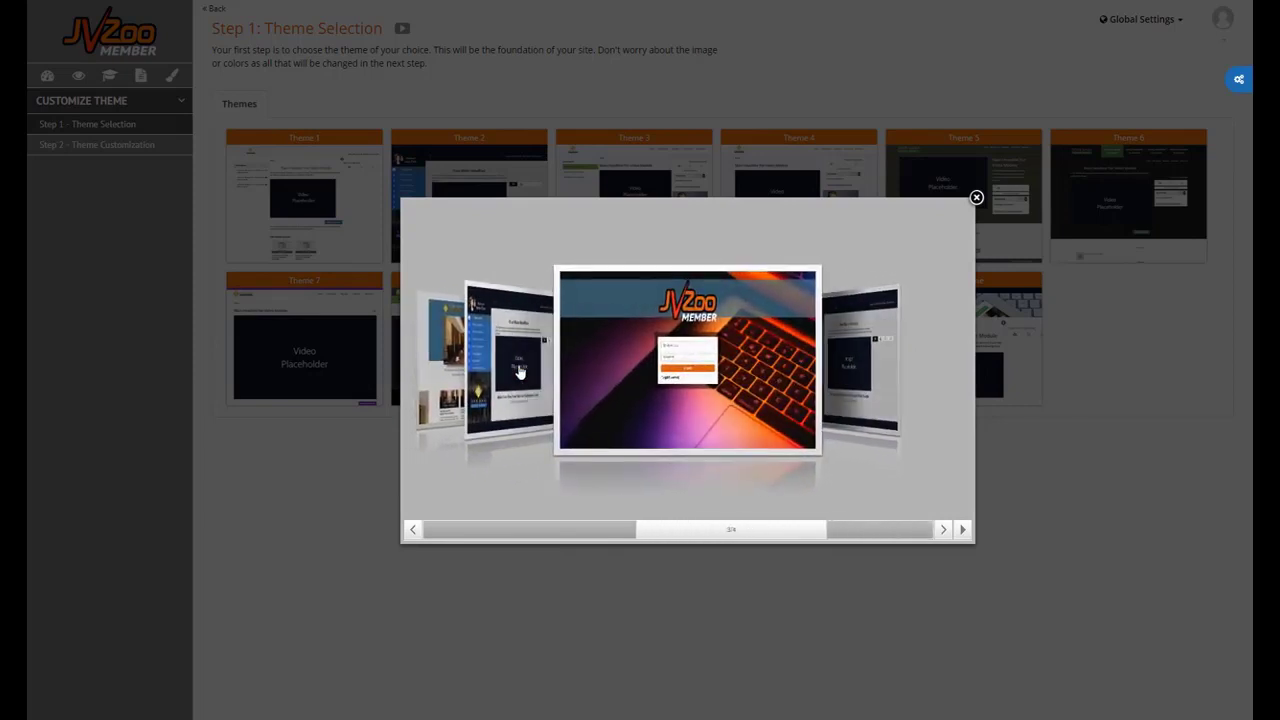
left_click(522, 374)
left_click(535, 385)
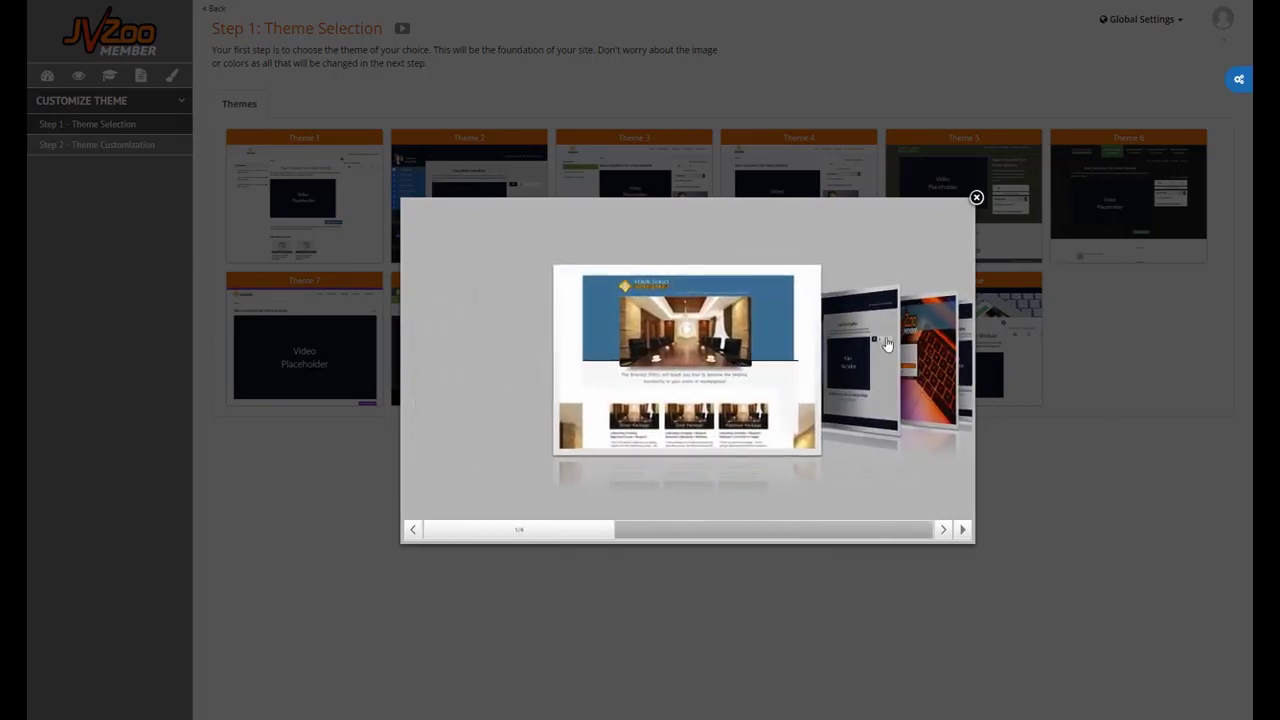
left_click(977, 199)
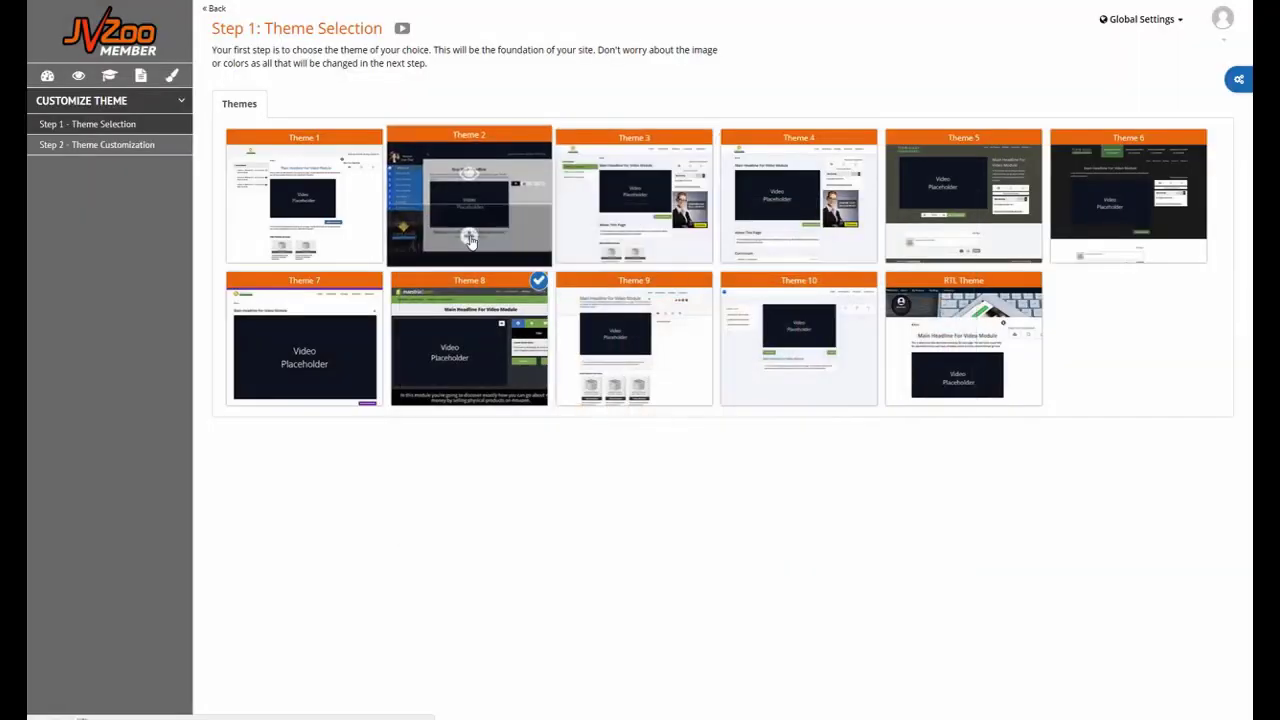
- Choose Theme 2 for the membership and view its login page and course category page in theme customization
left_click(455, 350)
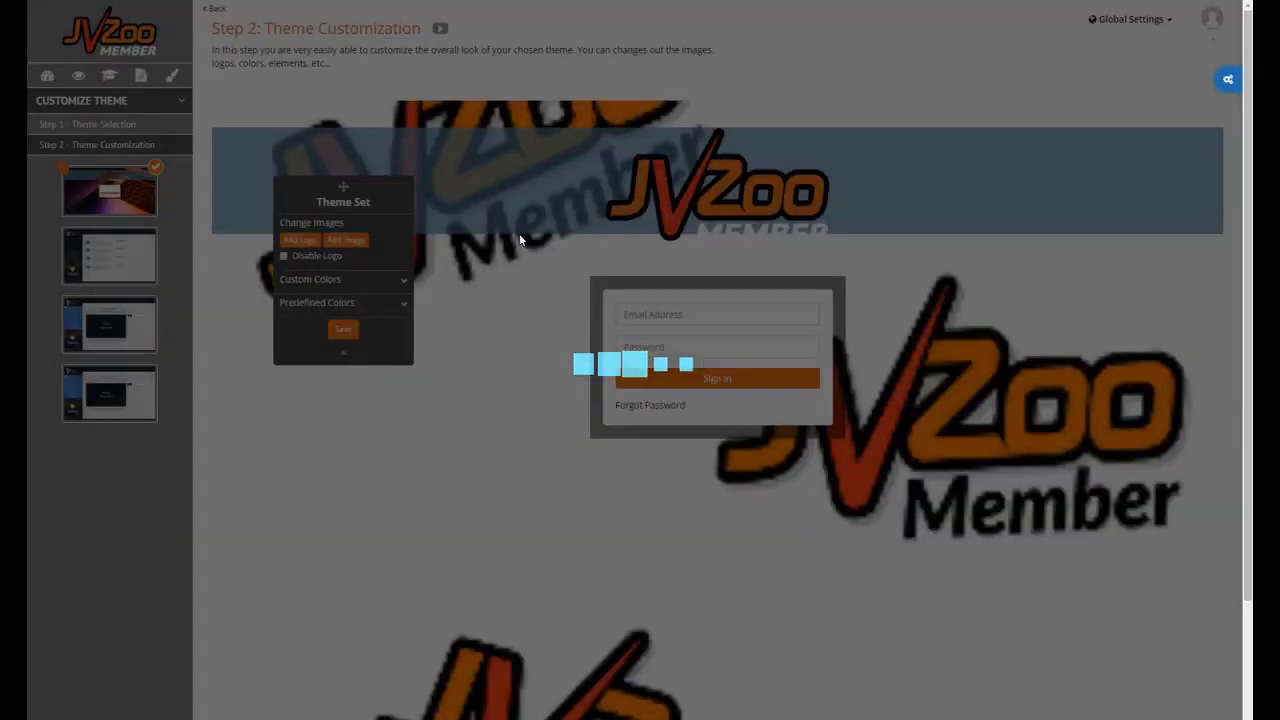
scroll(486, 346, "down", 2)
scroll(486, 346, "up", 2)
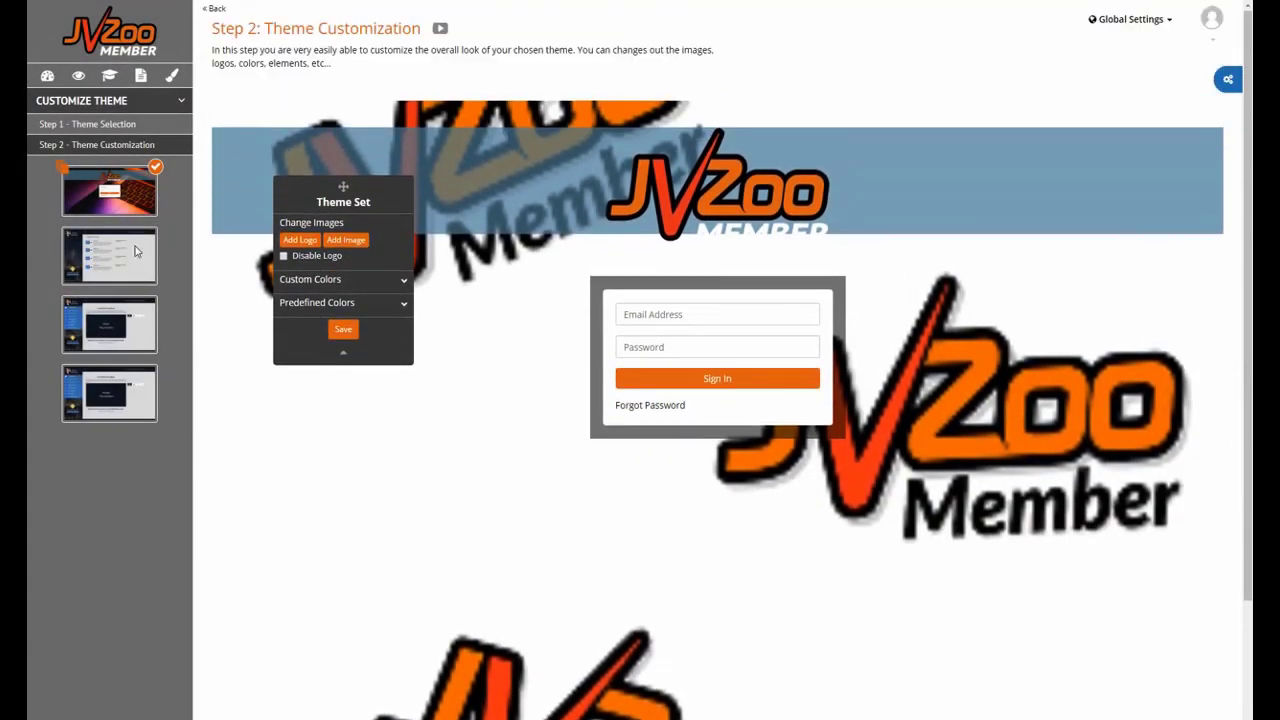
left_click(118, 305)
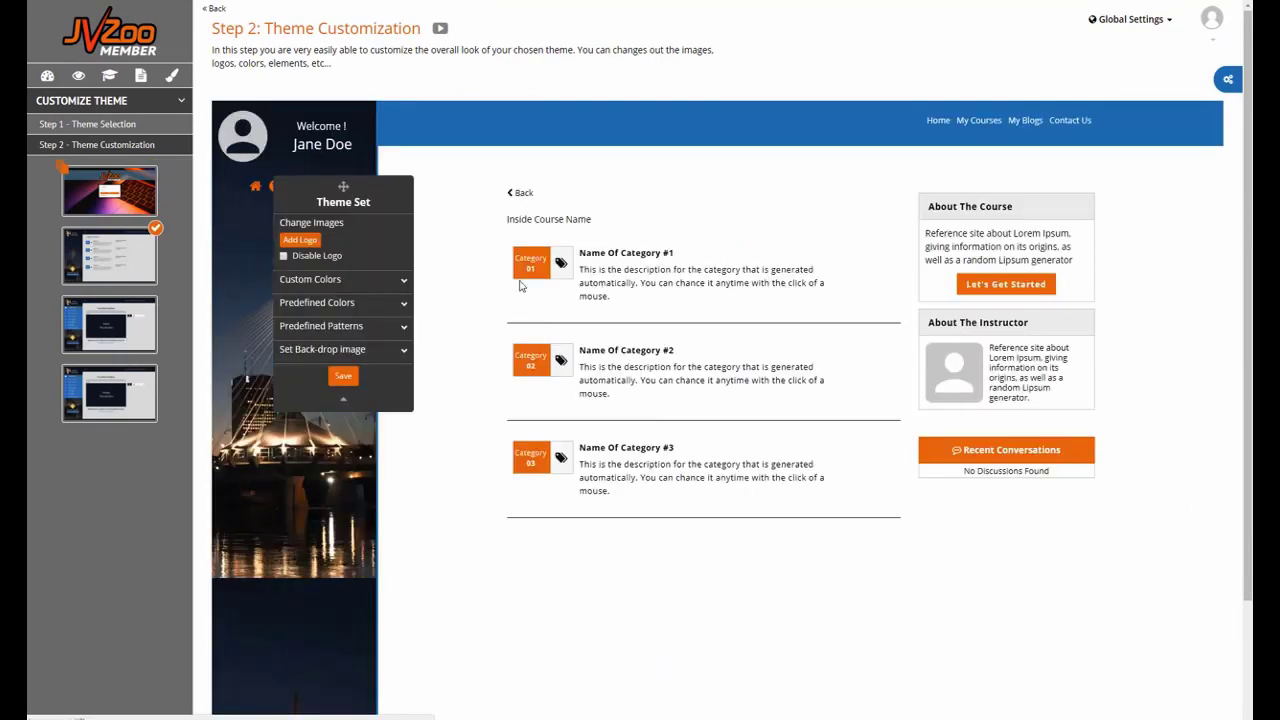
scroll(519, 286, "down", 3)
scroll(652, 344, "up", 3)
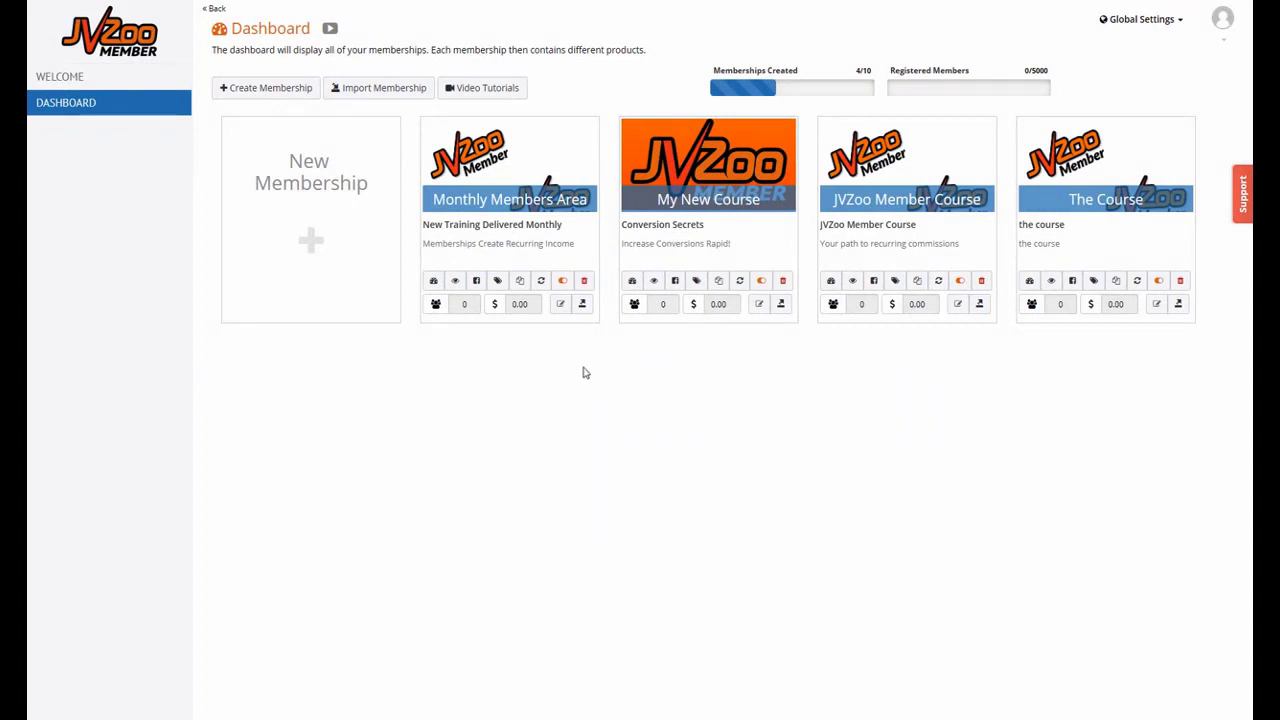
- Open the Monthly Members Area's own dashboard from the list of memberships
left_click(434, 284)
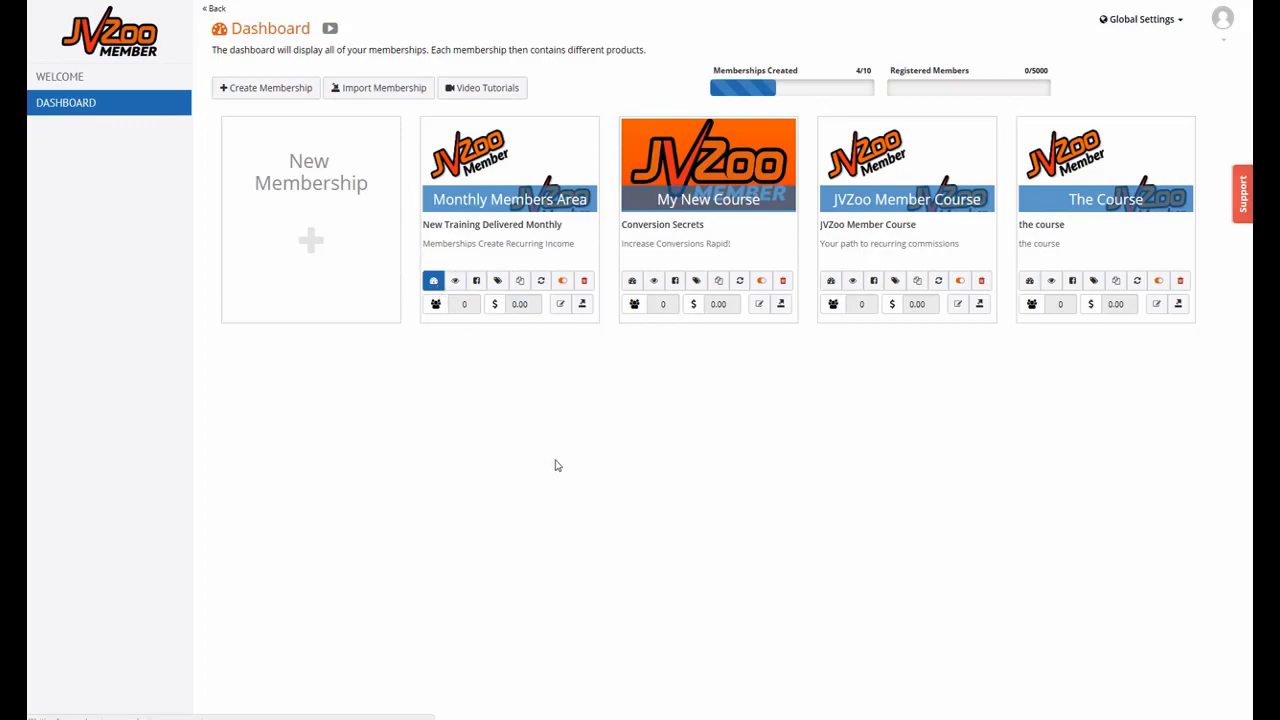